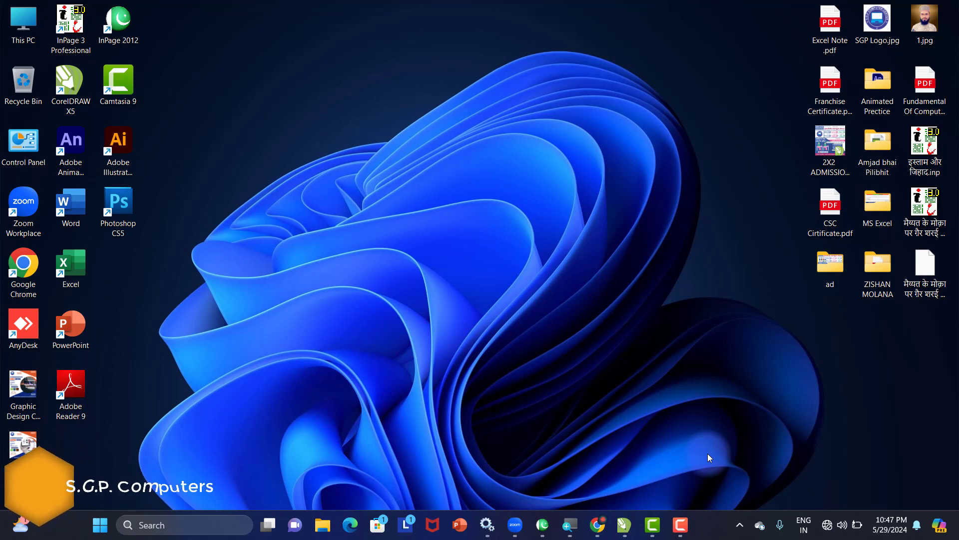
- Switch to CorelDRAW and show the interactive effect tools, including the Transparency tool
left_click(625, 532)
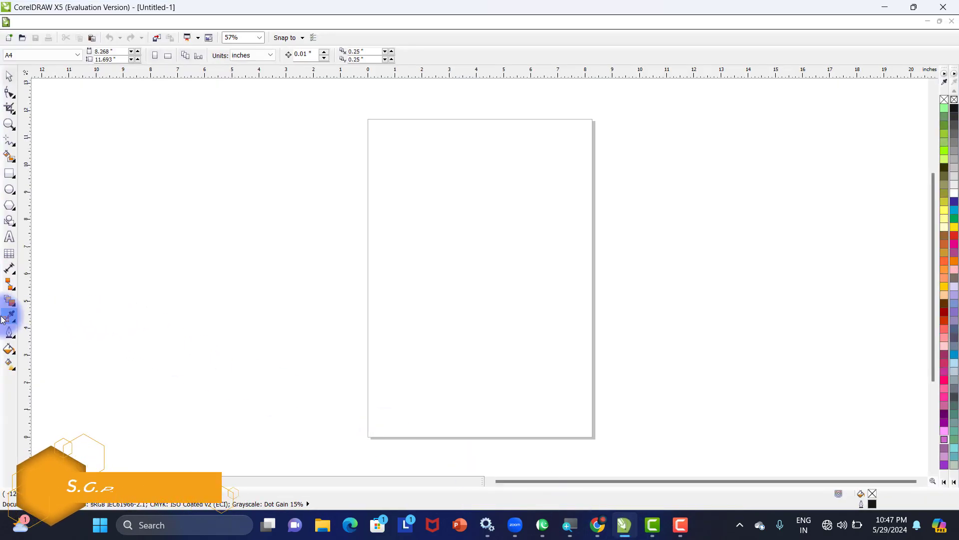
left_click(9, 301)
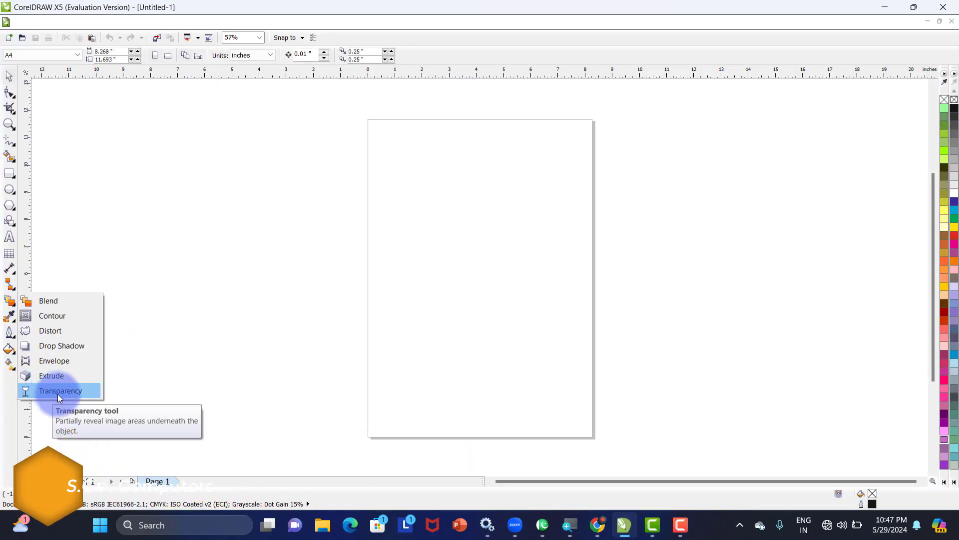
left_click(604, 534)
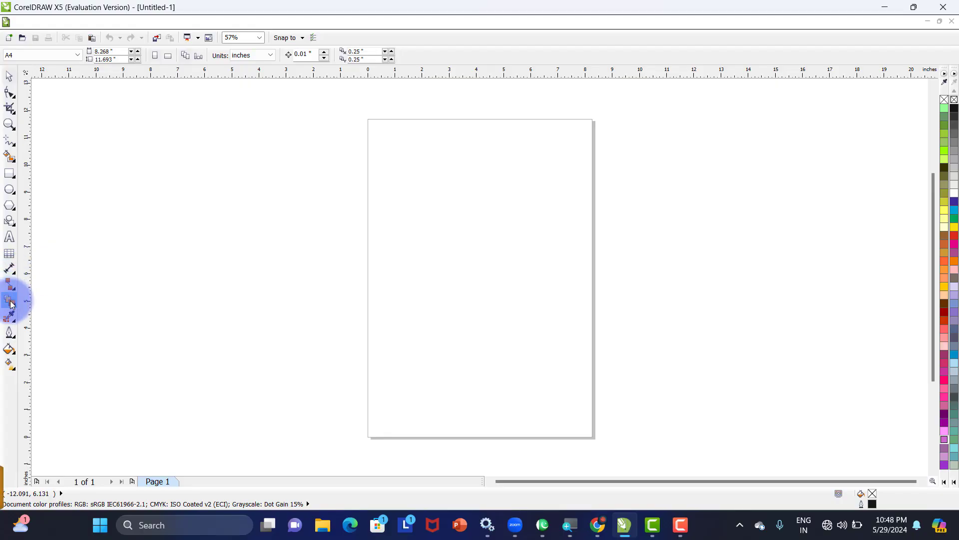
left_click(11, 304)
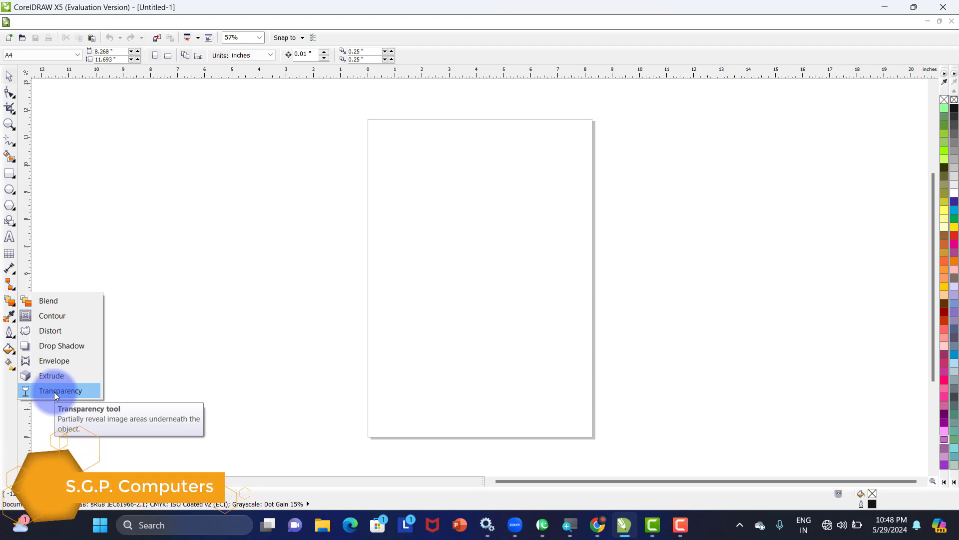
- Create a page-sized rectangle filled red (#CC3300) and a second one on top of it filled light yellow
left_click(10, 173)
double_click(9, 174)
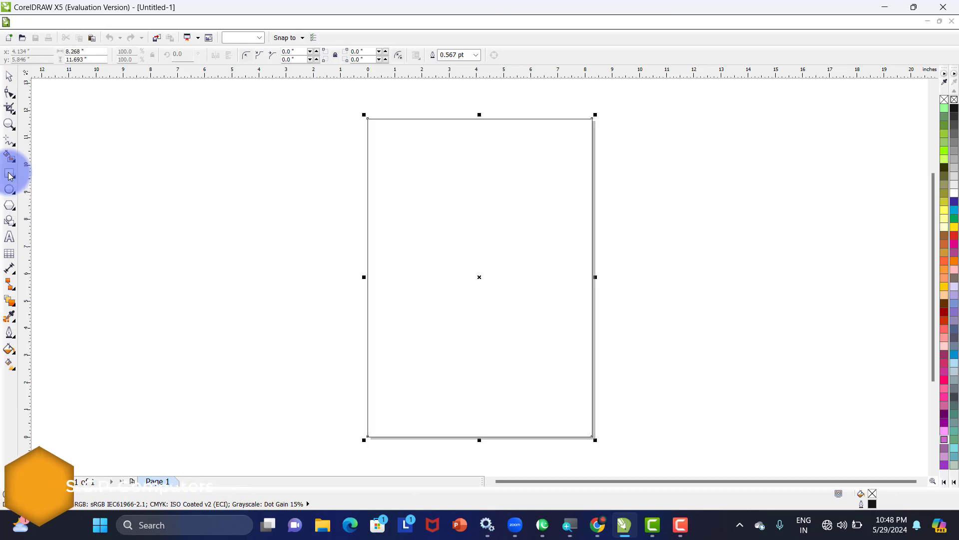
key("F4")
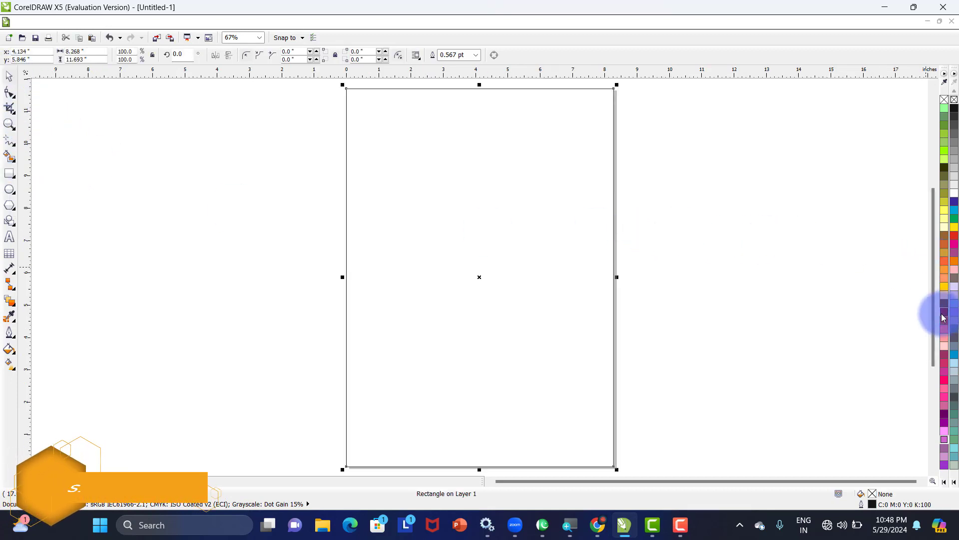
left_click_drag(943, 317, 590, 239)
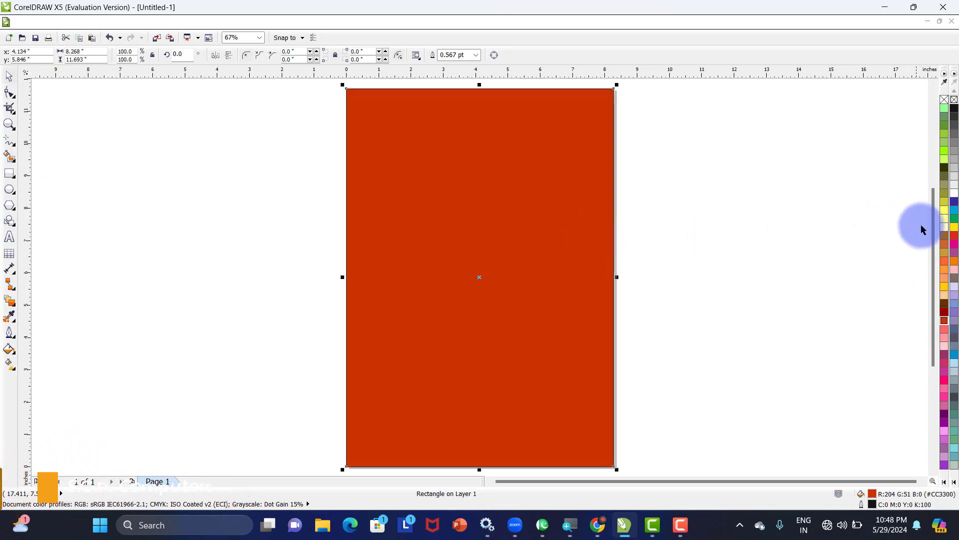
left_click(945, 215)
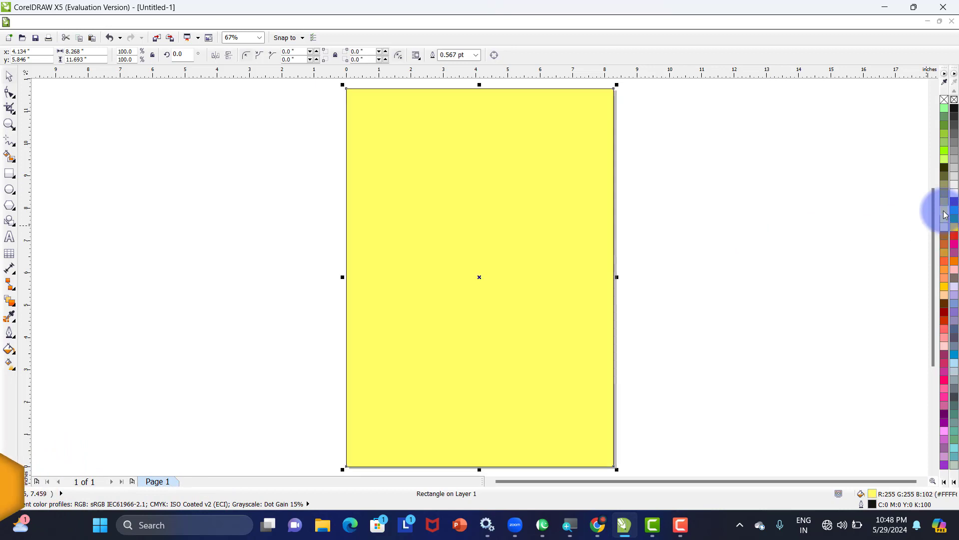
- Apply a Uniform transparency of 50 to the yellow rectangle with the Transparency tool
left_click(12, 307)
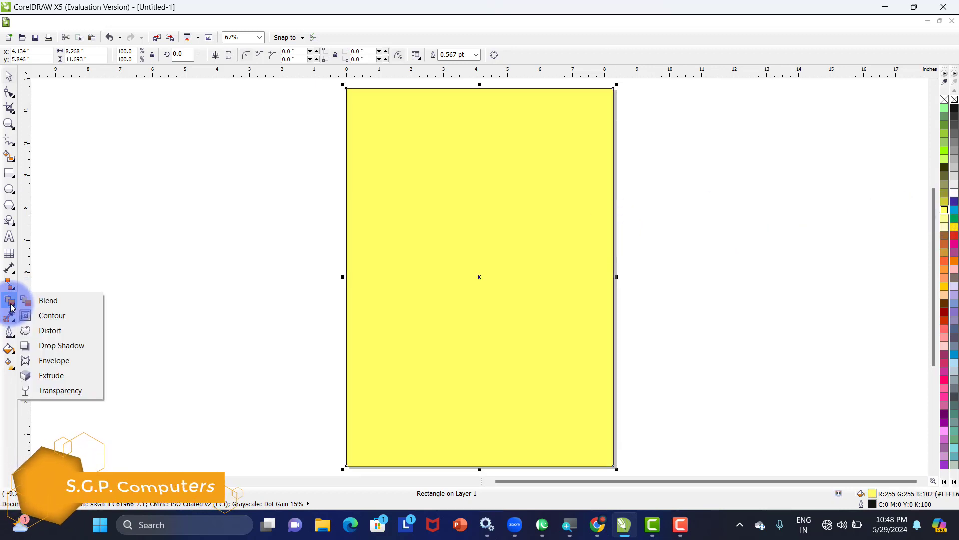
left_click(42, 392)
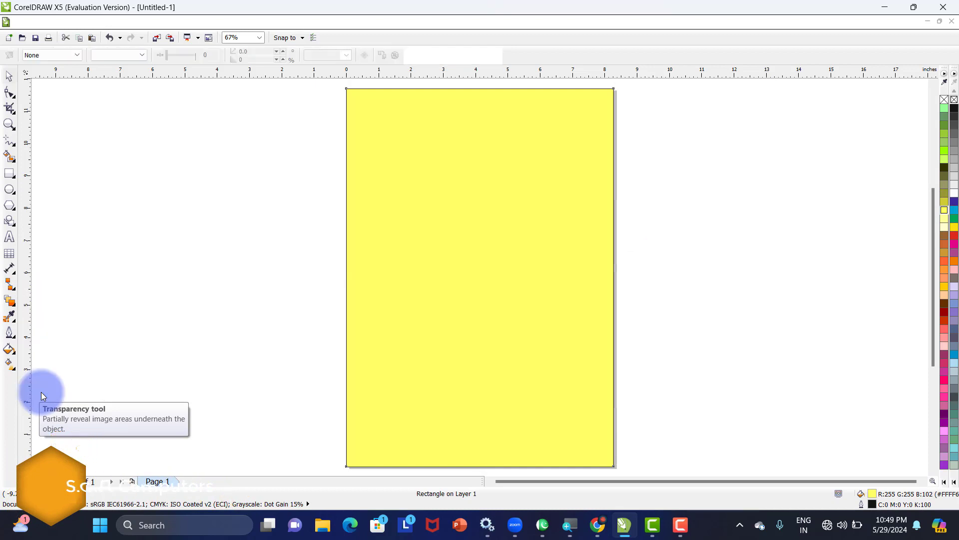
left_click(71, 55)
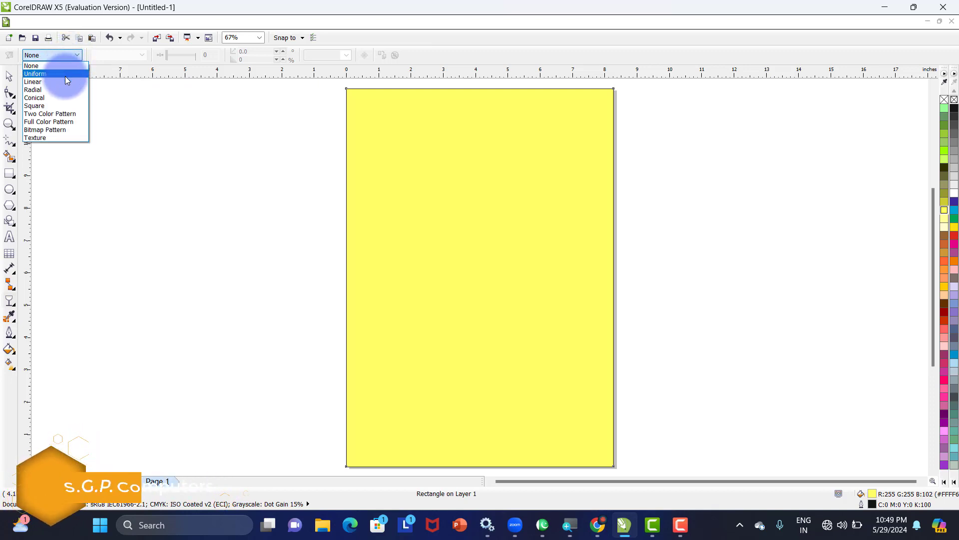
left_click(67, 80)
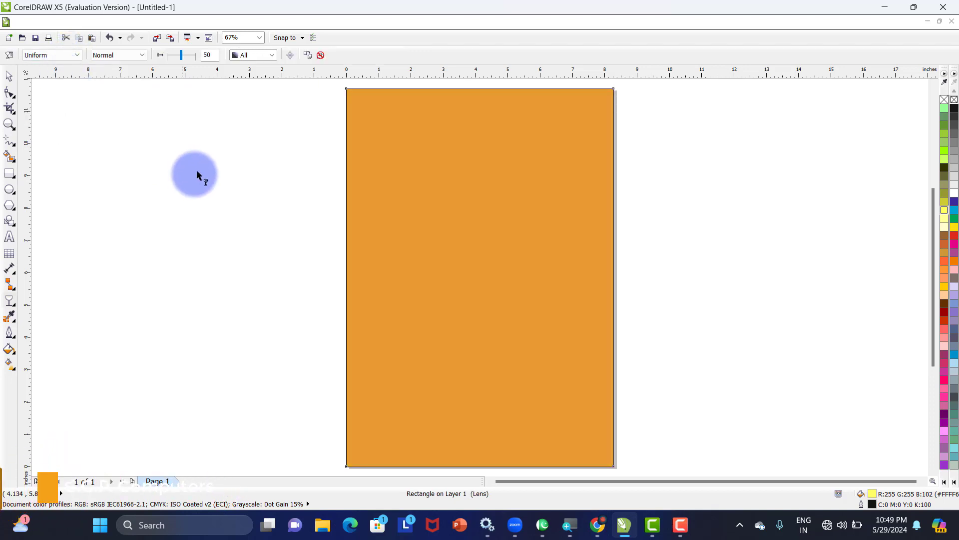
- Move the transparent yellow rectangle about 2.2 inches right and slightly up to expose the red rectangle beneath
left_click(10, 80)
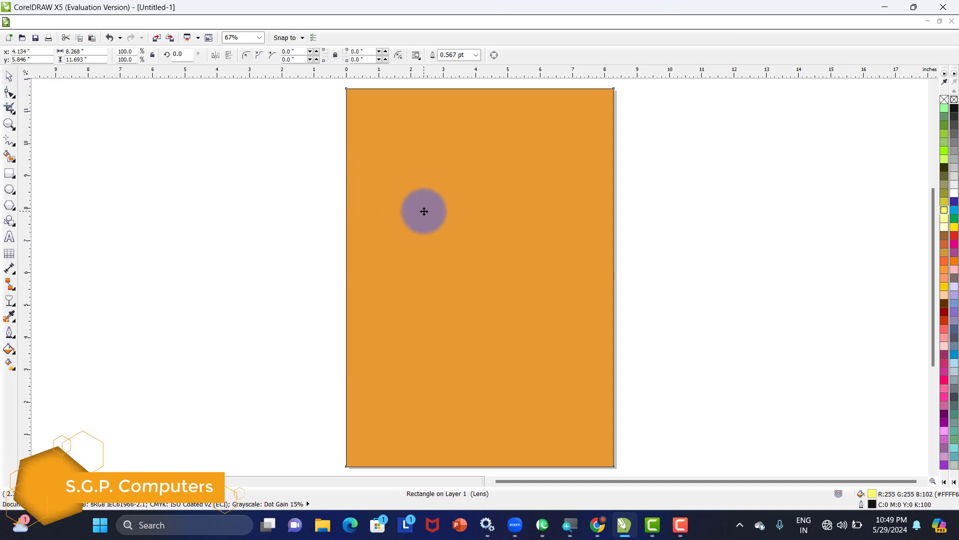
left_click_drag(424, 211, 493, 206)
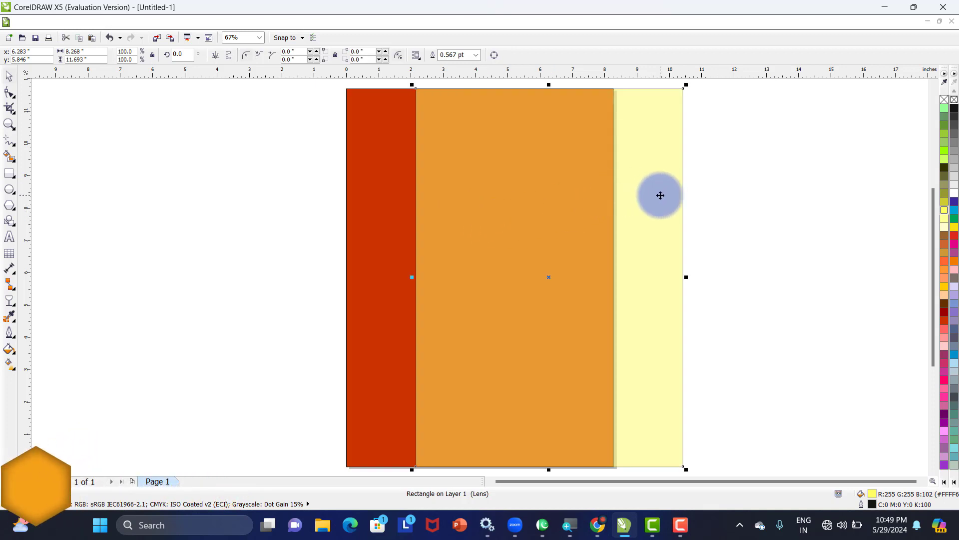
left_click_drag(660, 195, 664, 190)
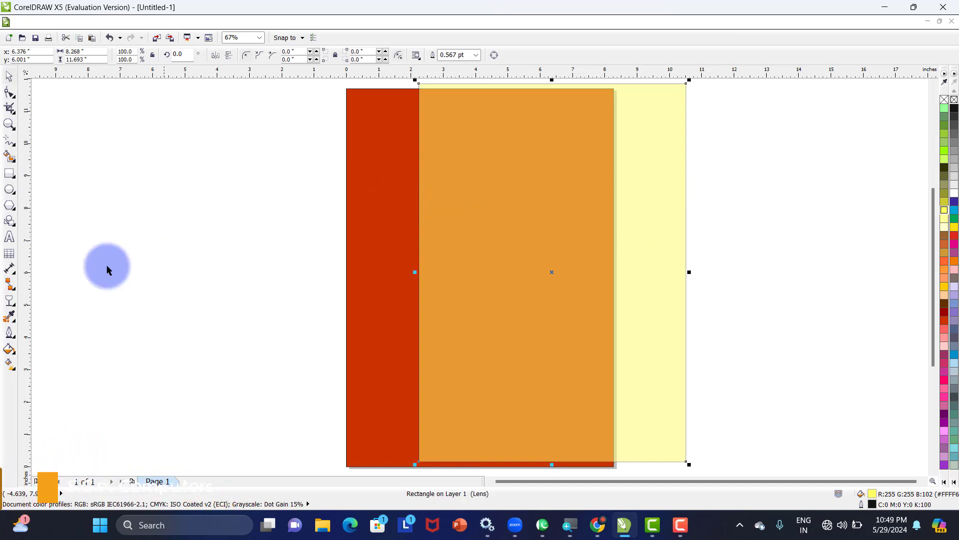
- Change the yellow rectangle's transparency type to Linear and centre the rectangle on the page
left_click(10, 304)
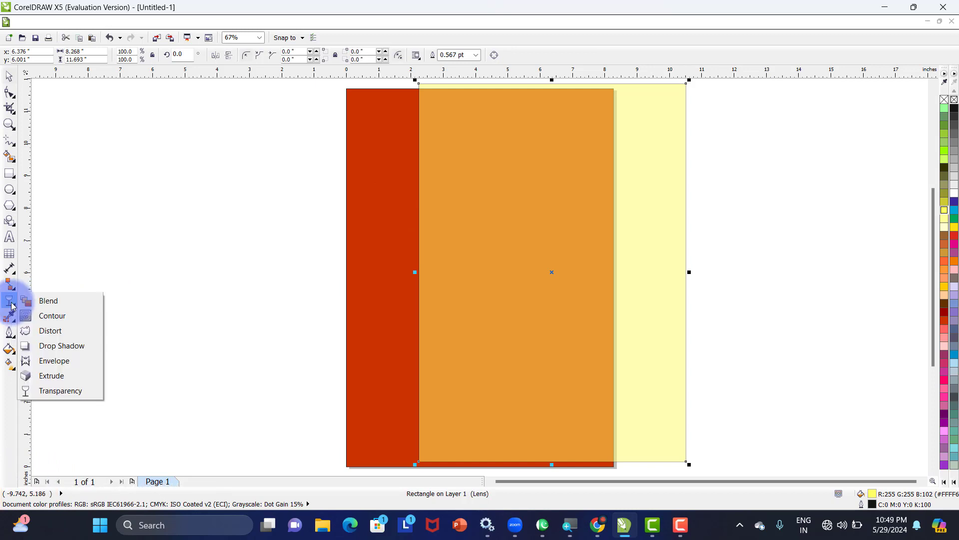
left_click(45, 390)
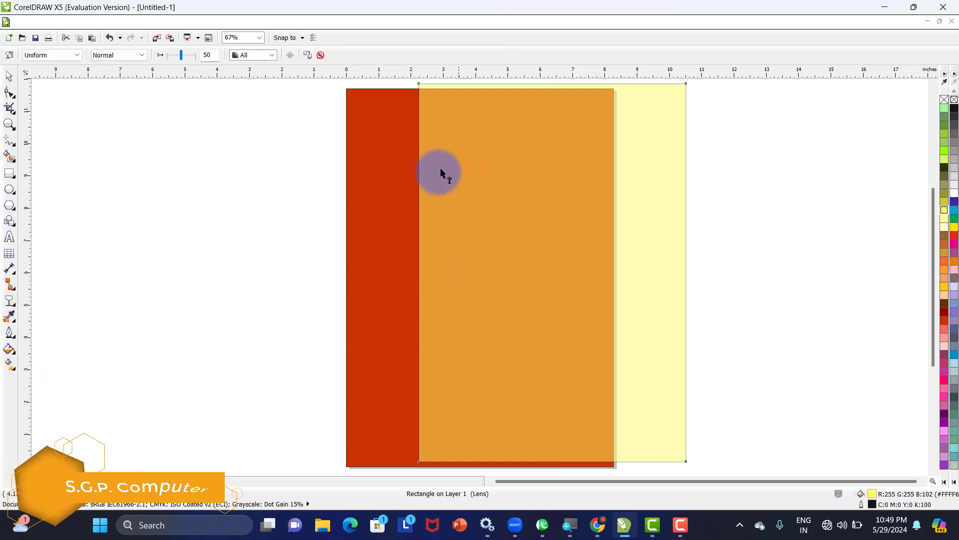
left_click(77, 54)
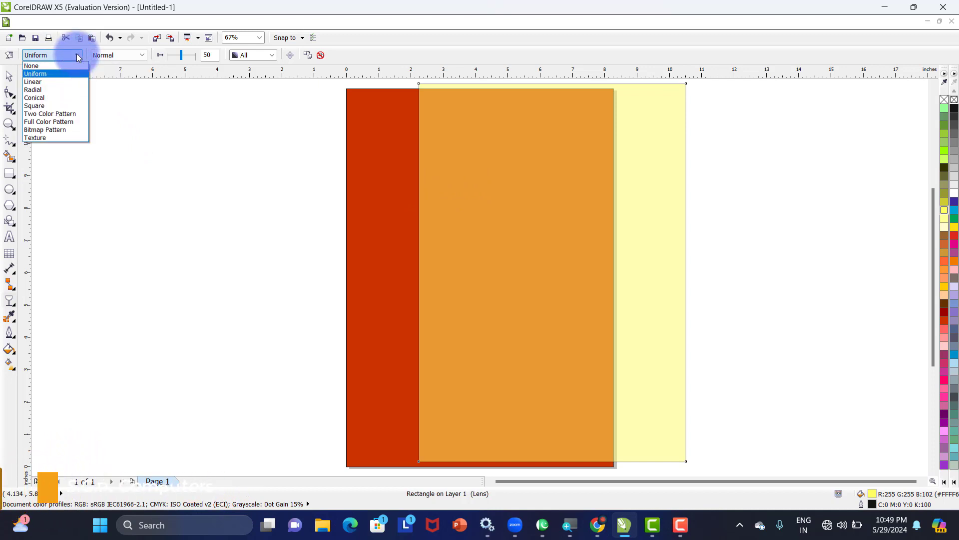
left_click(44, 82)
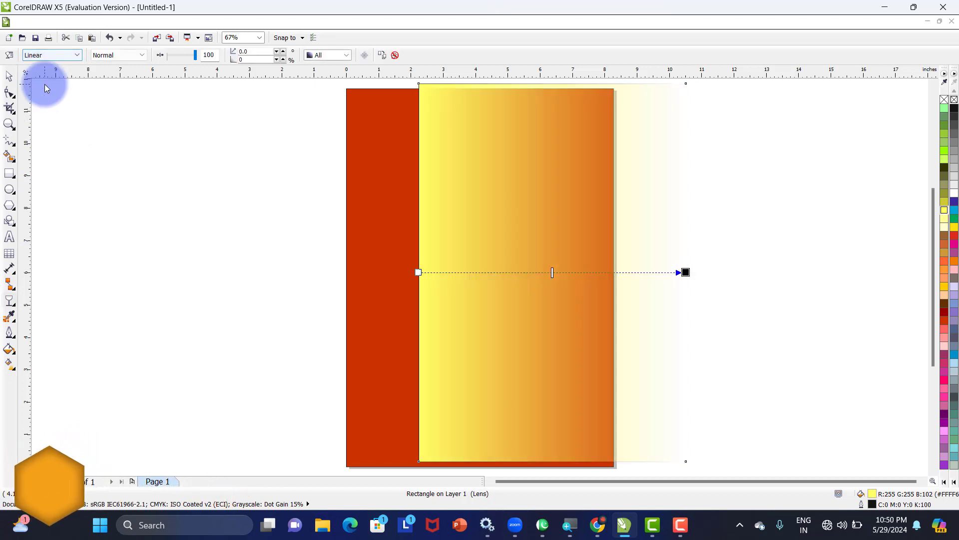
left_click(9, 77)
key("p")
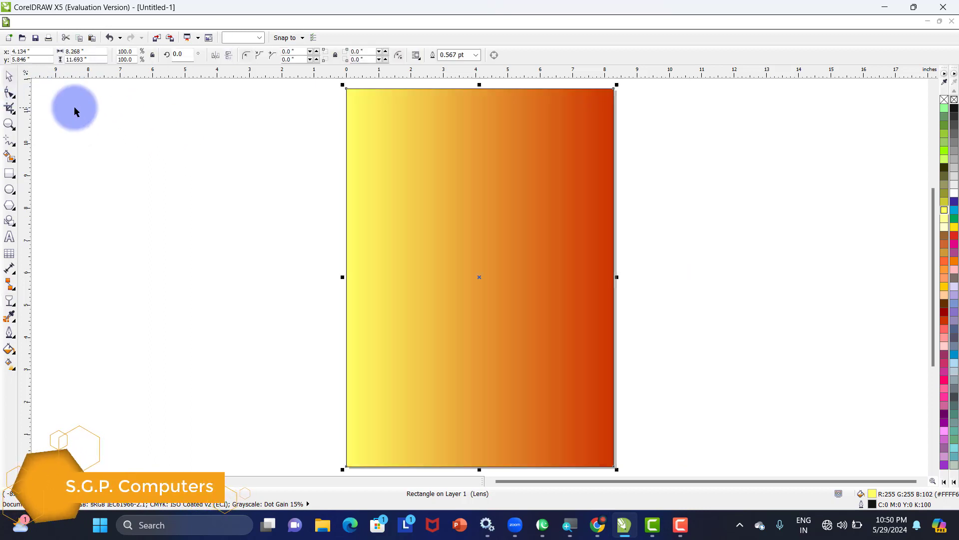
- Move the yellow rectangle left off the red one to compare the layers, and undo the moves
left_click(195, 147)
left_click(394, 173)
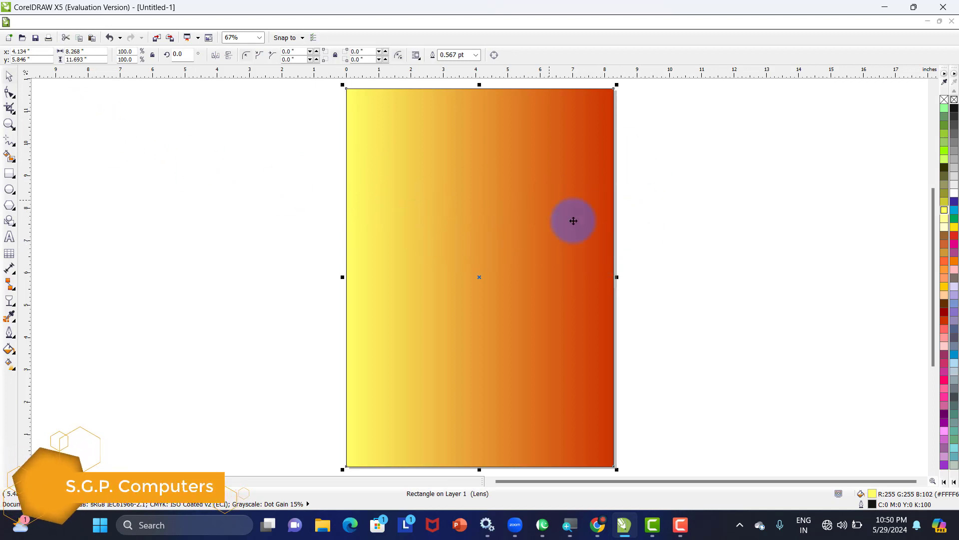
left_click(365, 259)
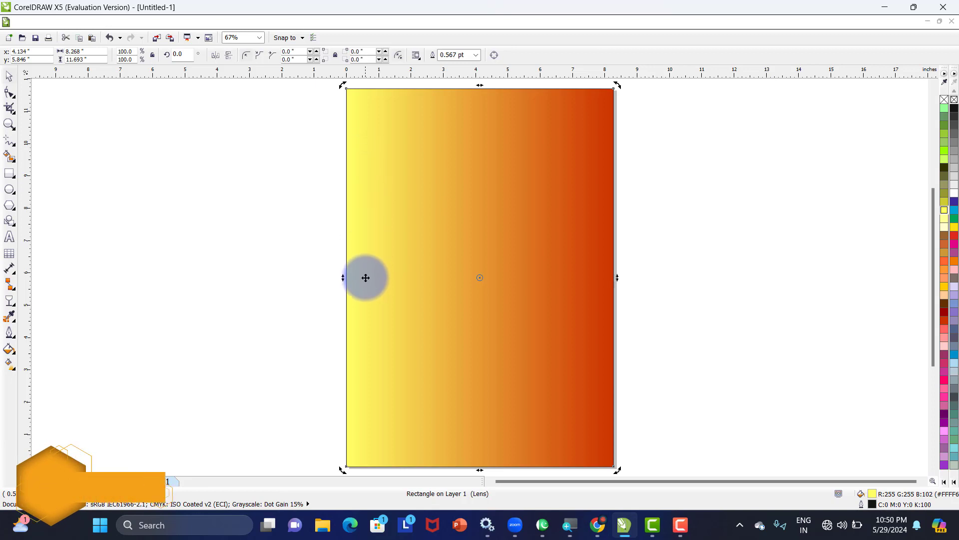
left_click_drag(370, 257, 217, 251)
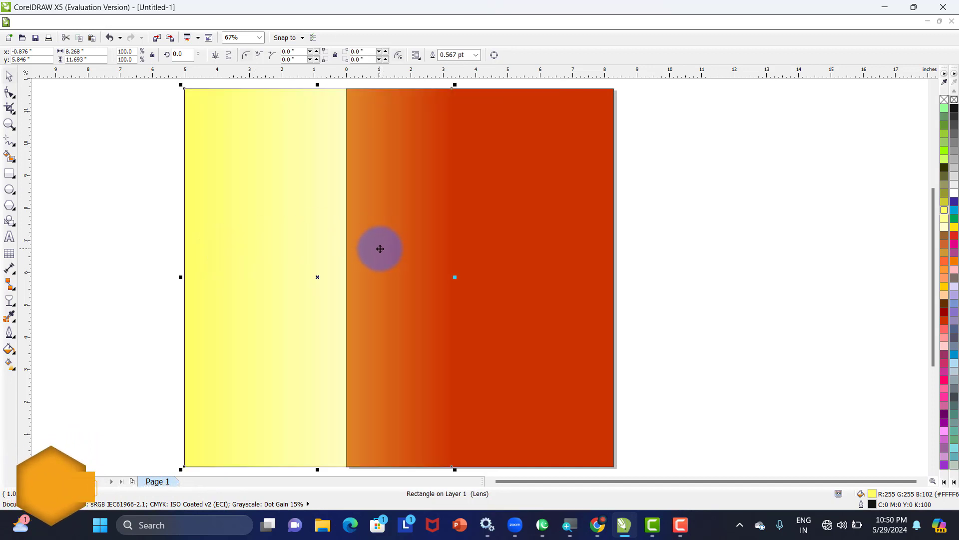
key("ctrl+z")
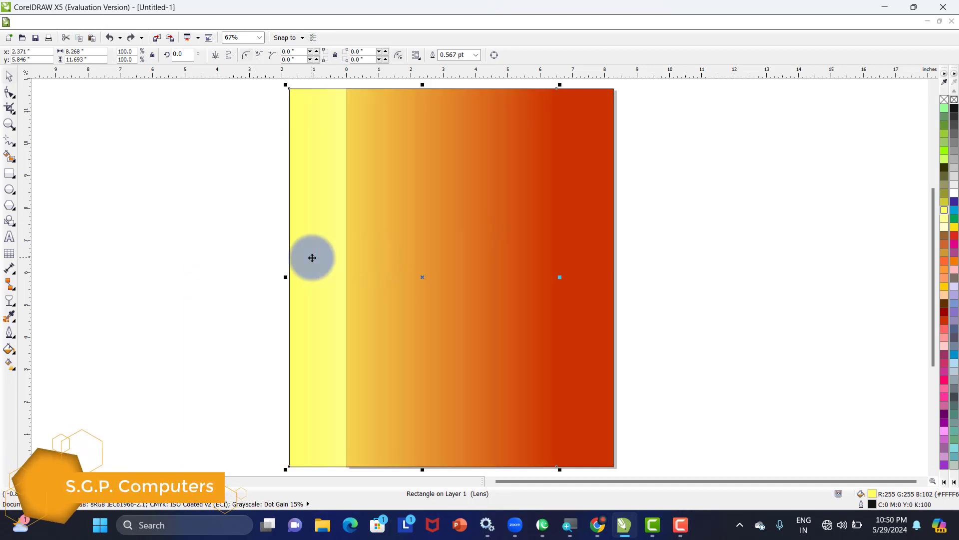
key("ctrl+z")
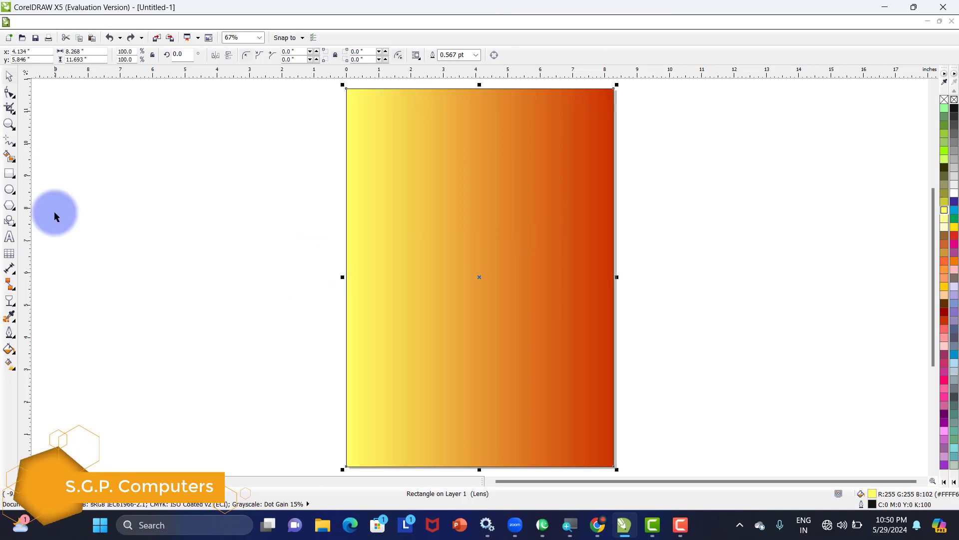
- Change the yellow rectangle's transparency to Radial and shrink its gradient circle to an edge pad of about 8%
left_click(9, 300)
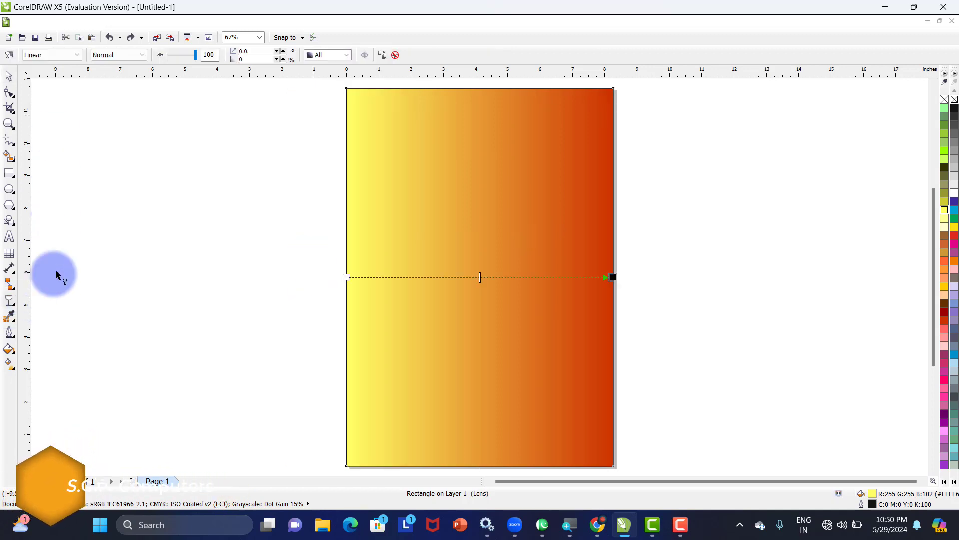
left_click(73, 56)
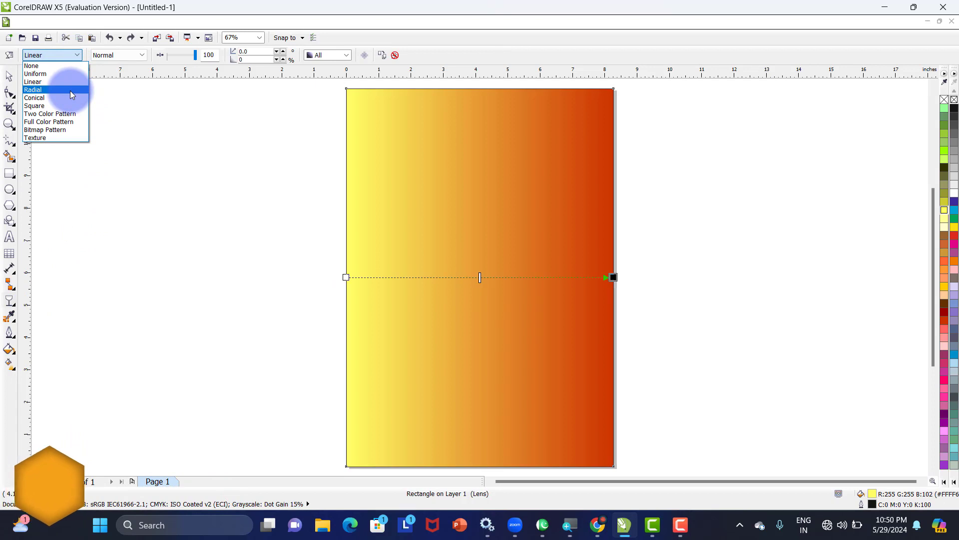
left_click(70, 91)
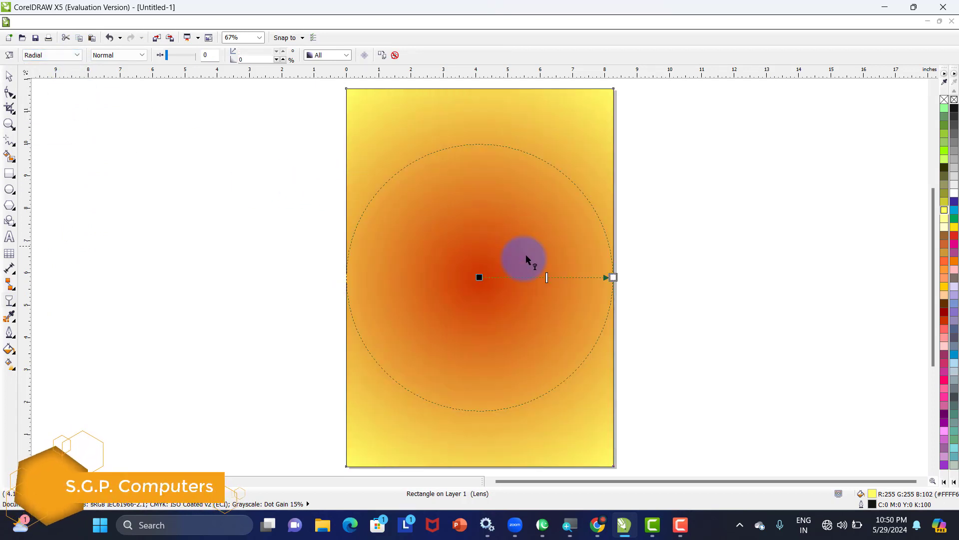
left_click_drag(613, 277, 591, 280)
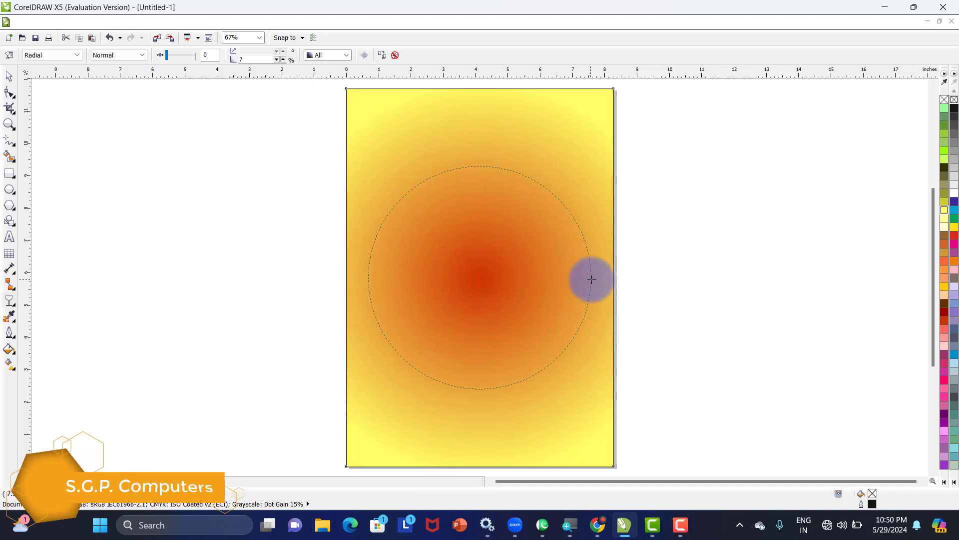
- Change the transparency type to Square and pull its outer edge inward to an edge pad of about 7%
left_click(77, 55)
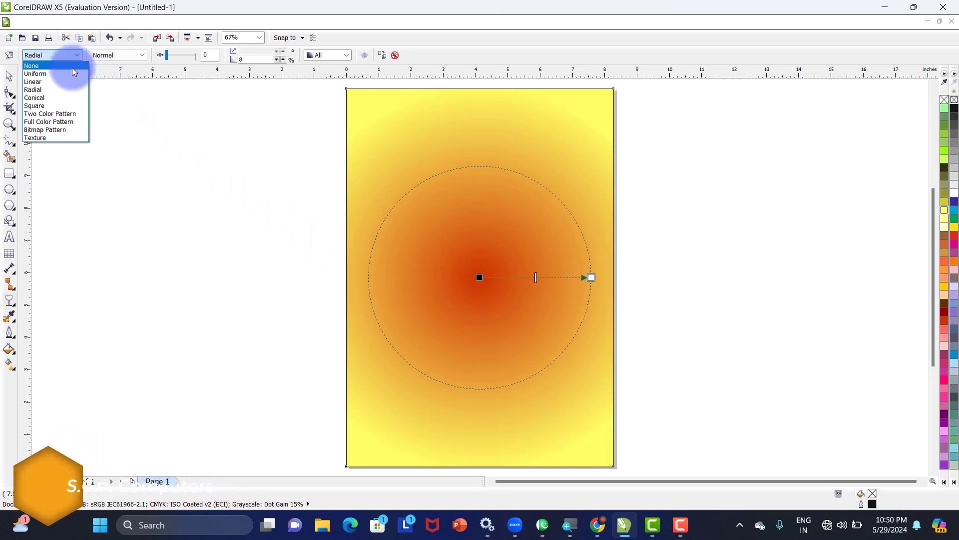
left_click(67, 105)
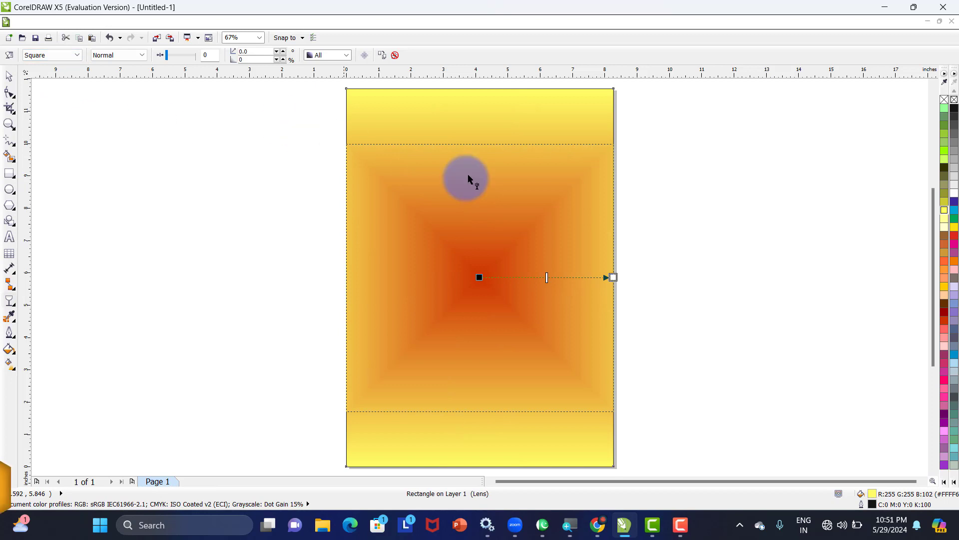
left_click_drag(614, 277, 594, 277)
- Change the transparency type to Conical, rotate it to about 51.8 degrees and shift its midpoint towards the opaque end
left_click(76, 55)
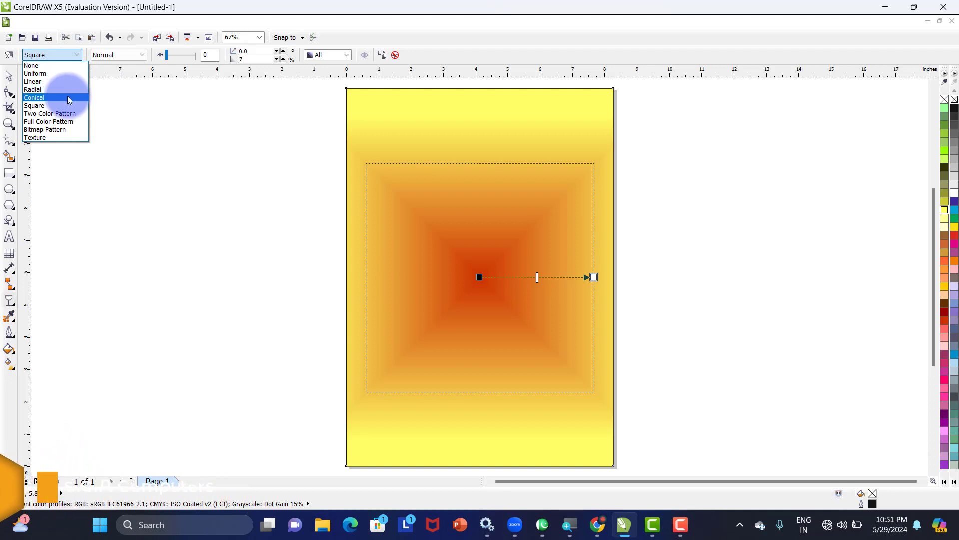
left_click(69, 98)
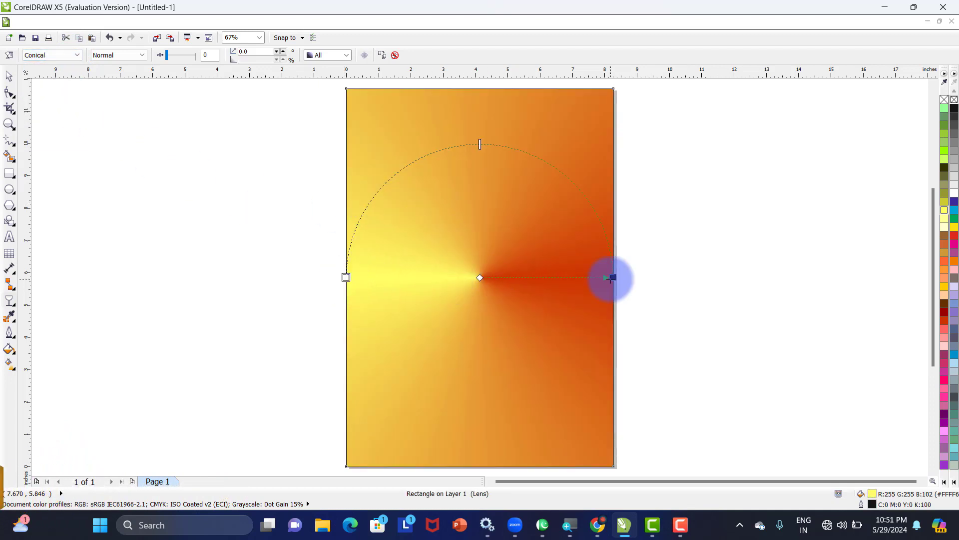
left_click_drag(614, 278, 544, 197)
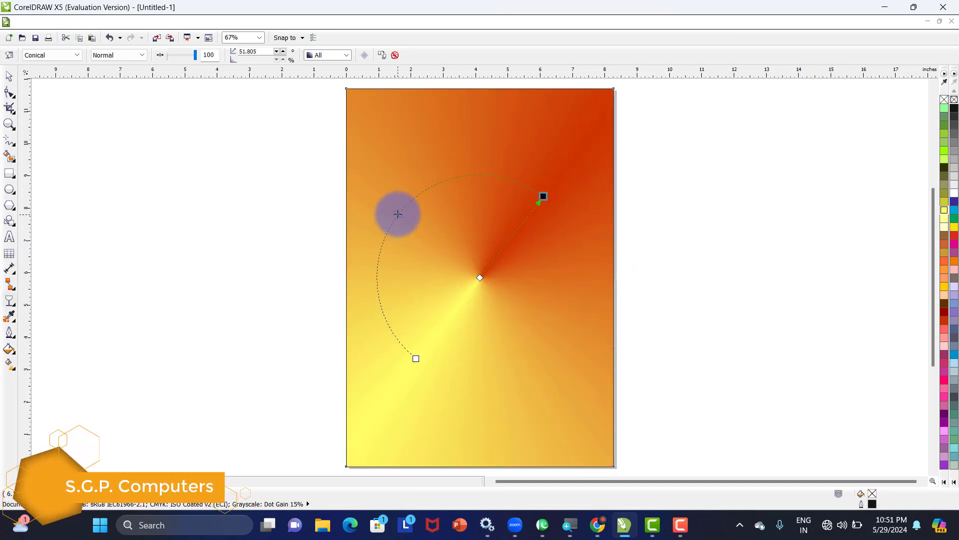
left_click_drag(387, 247, 390, 327)
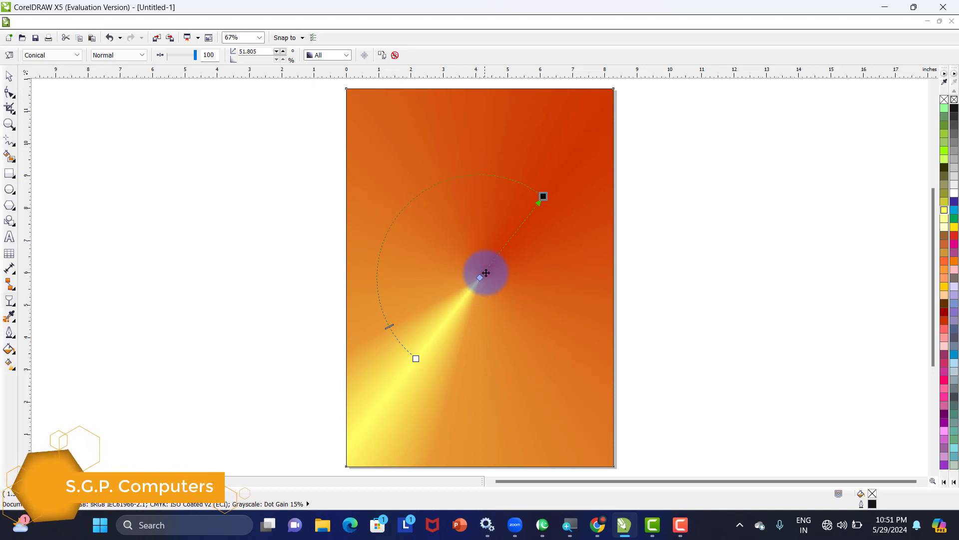
- Move the conical transparency's centre up near the rectangle's upper edge and rotate it to about 84.6 degrees
left_click_drag(479, 277, 477, 153)
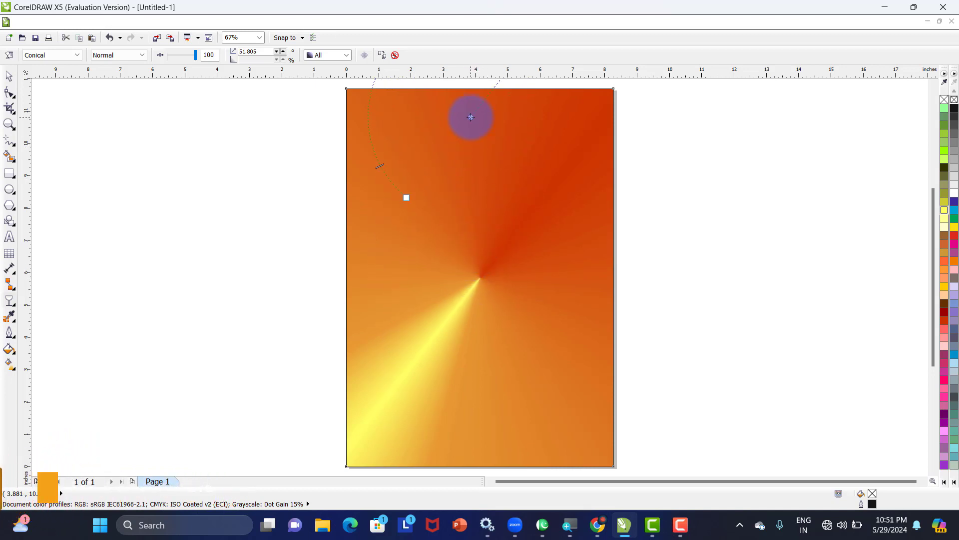
left_click_drag(473, 105, 473, 105)
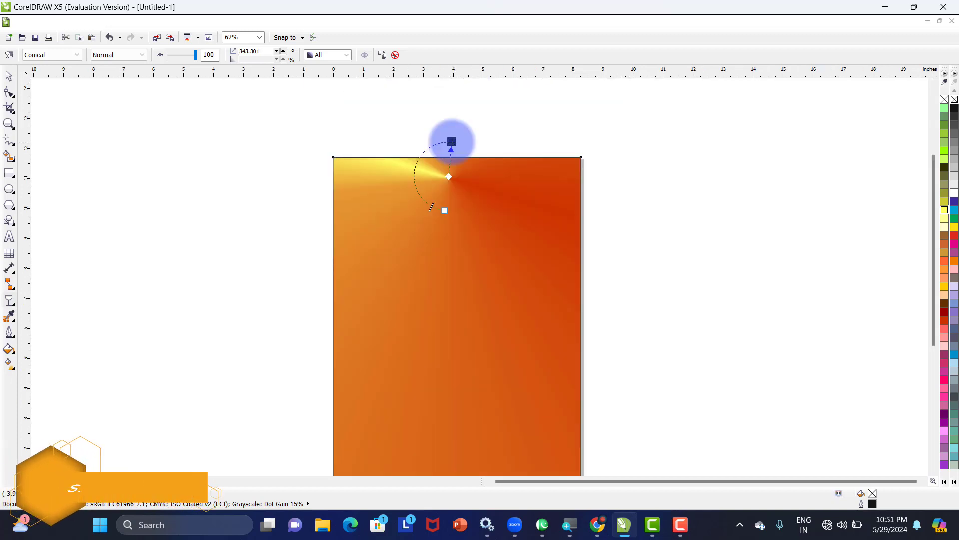
left_click_drag(452, 143, 451, 133)
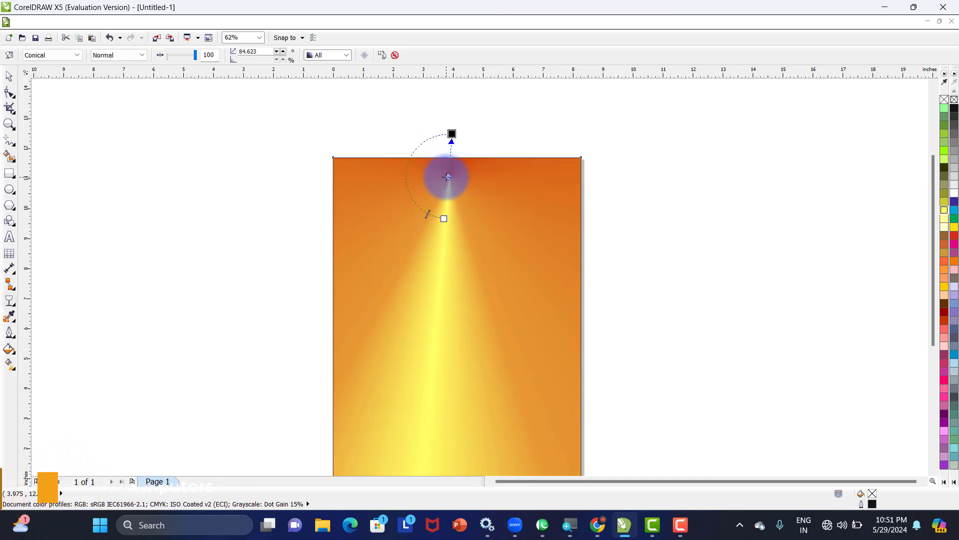
scroll(447, 177, "up", 1)
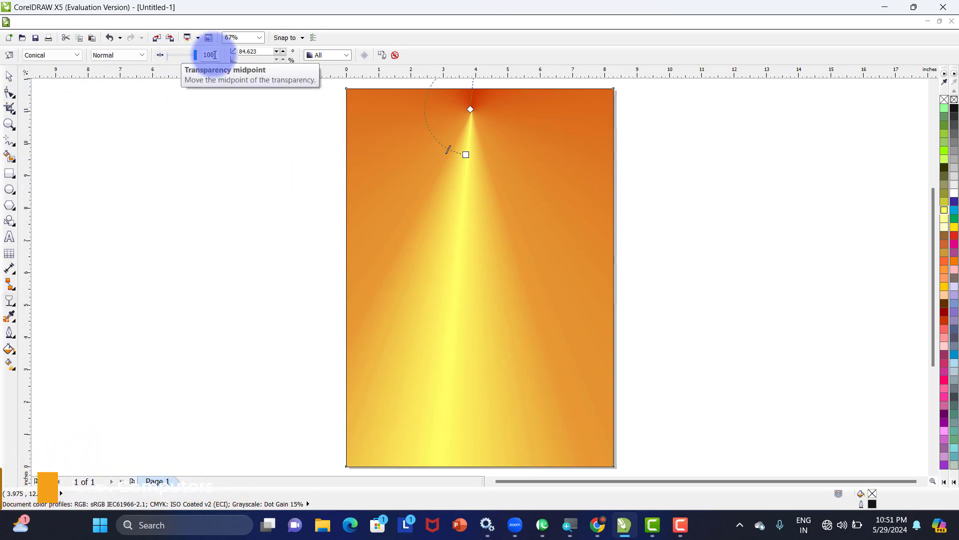
- Change the yellow rectangle's transparency type to Uniform and shift the rectangle about 1.5 inches left off the red one
left_click_drag(215, 55, 193, 54)
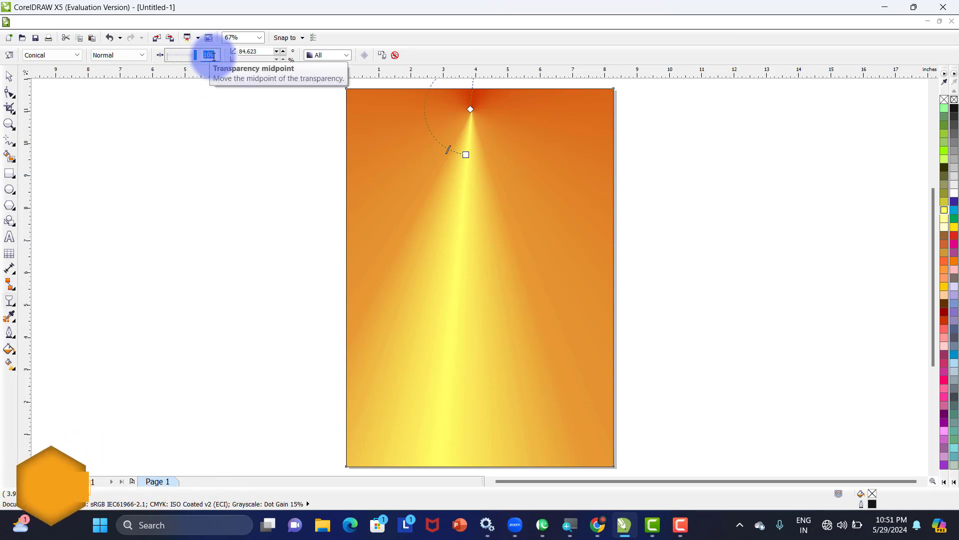
left_click(216, 56)
left_click(56, 55)
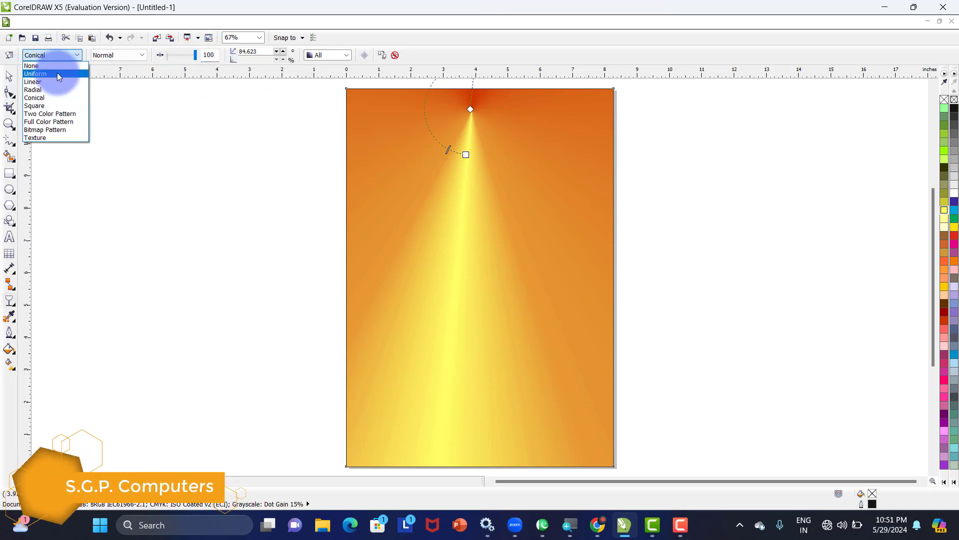
left_click(57, 74)
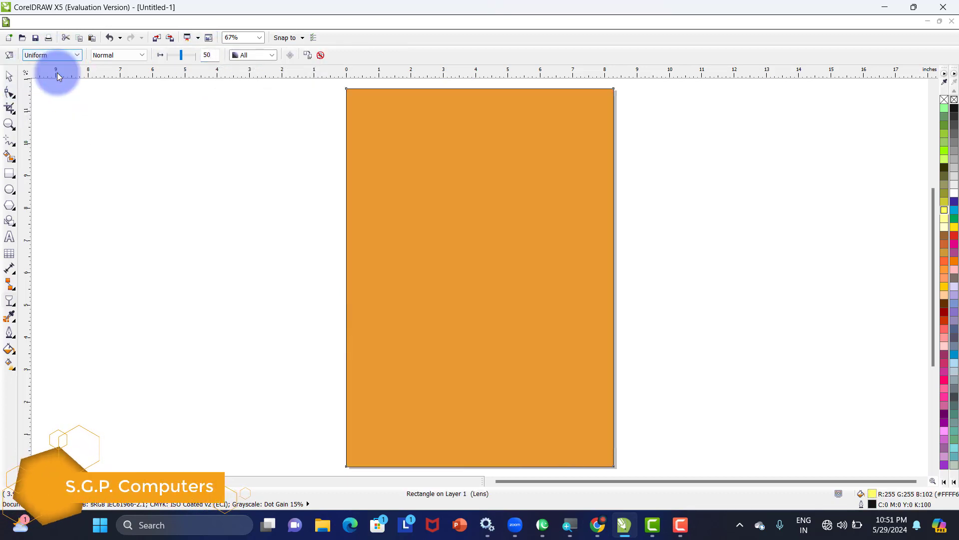
left_click(9, 76)
left_click_drag(411, 139, 365, 139)
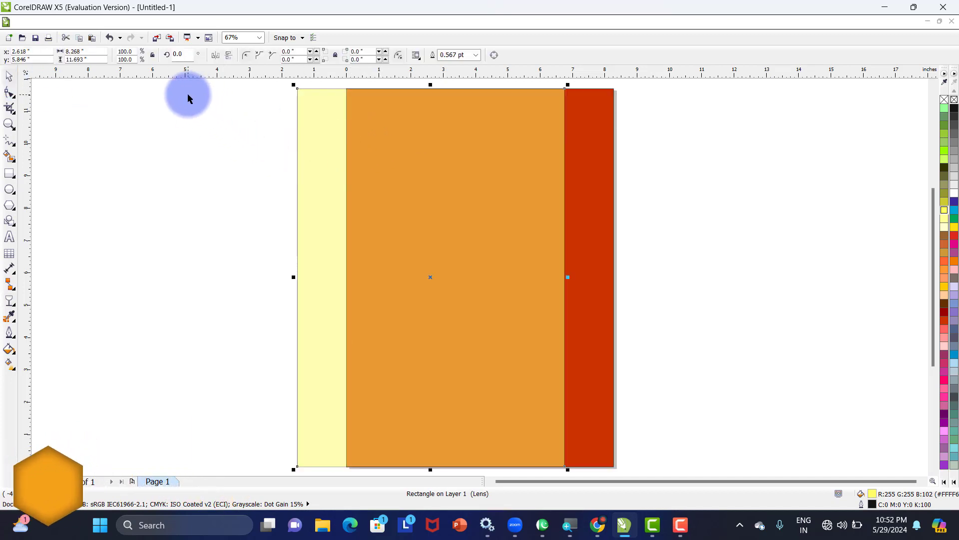
- Set the yellow rectangle's uniform transparency to 100, and undo that change
left_click(10, 300)
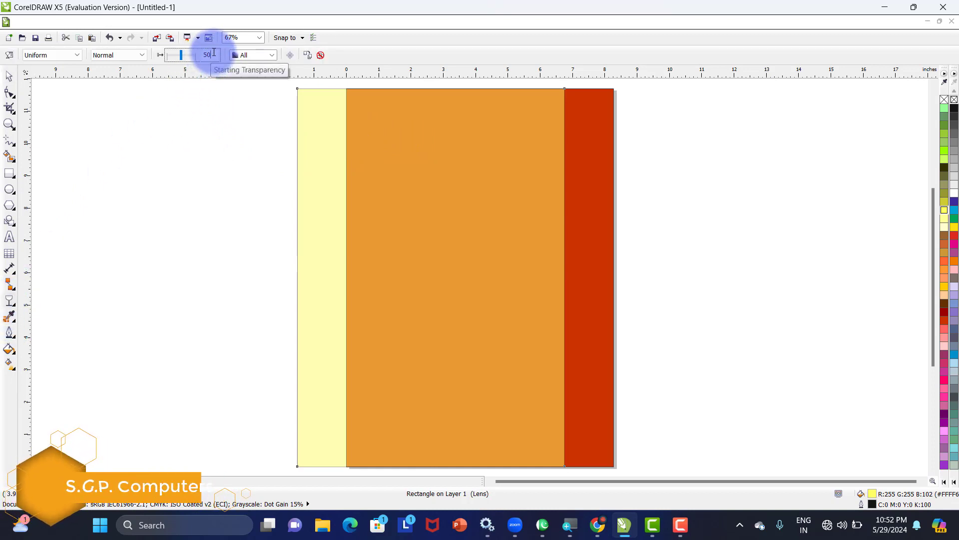
left_click(197, 61)
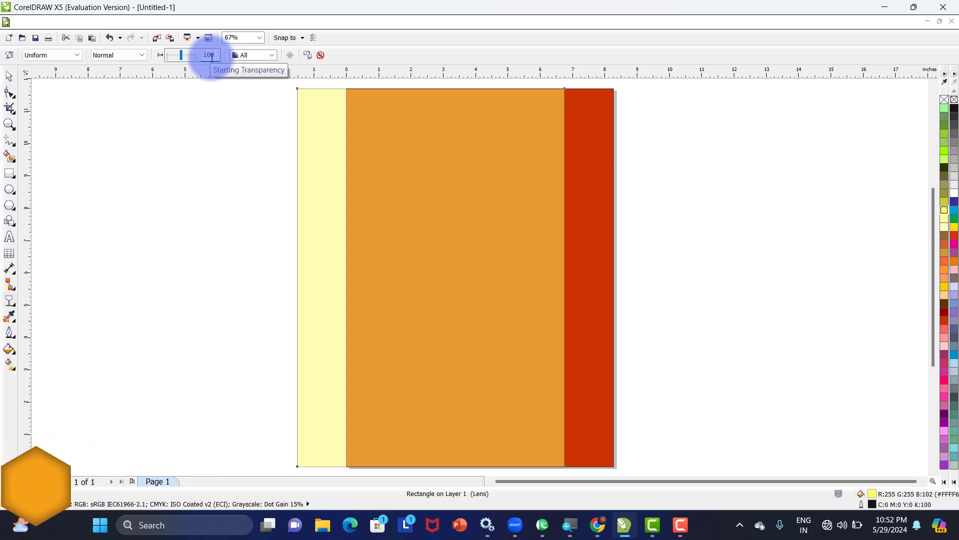
key("Return")
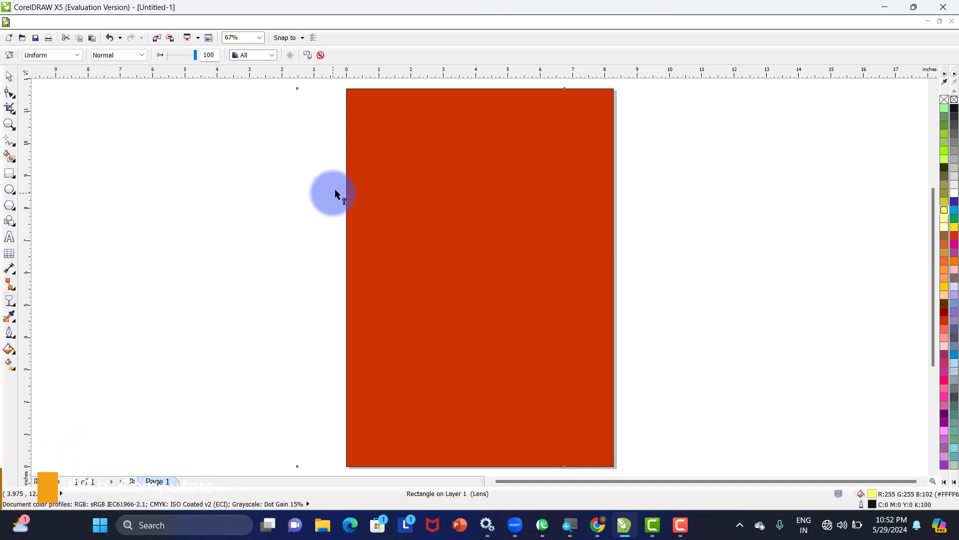
key("ctrl+z")
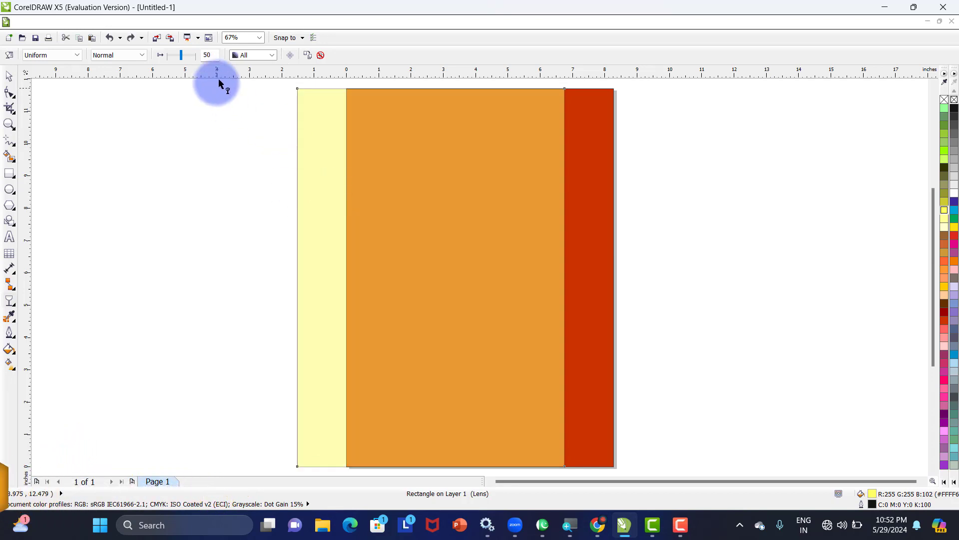
- Set the yellow rectangle's starting transparency to 10
double_click(210, 54)
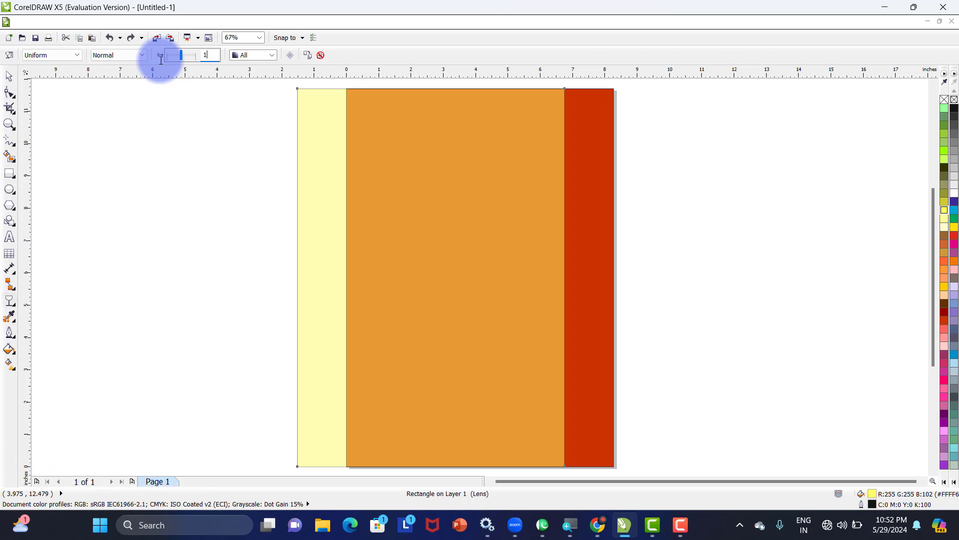
left_click(161, 59)
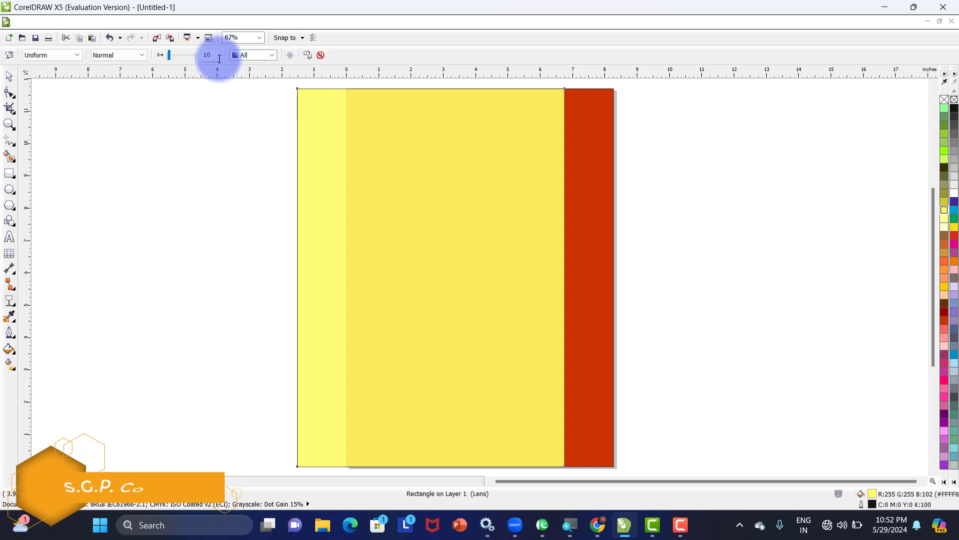
left_click(196, 56)
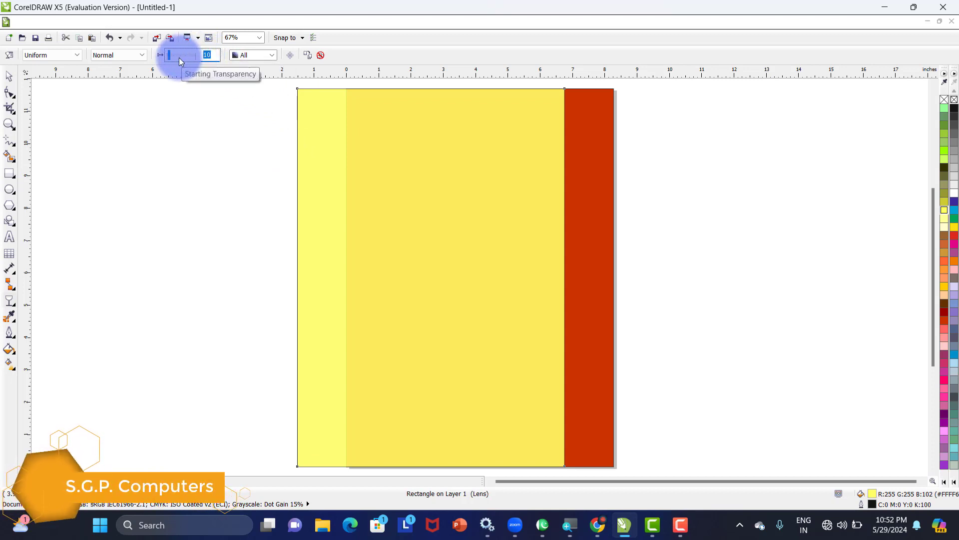
- Raise the starting transparency to 43 and set it to exactly 50
left_click(178, 57)
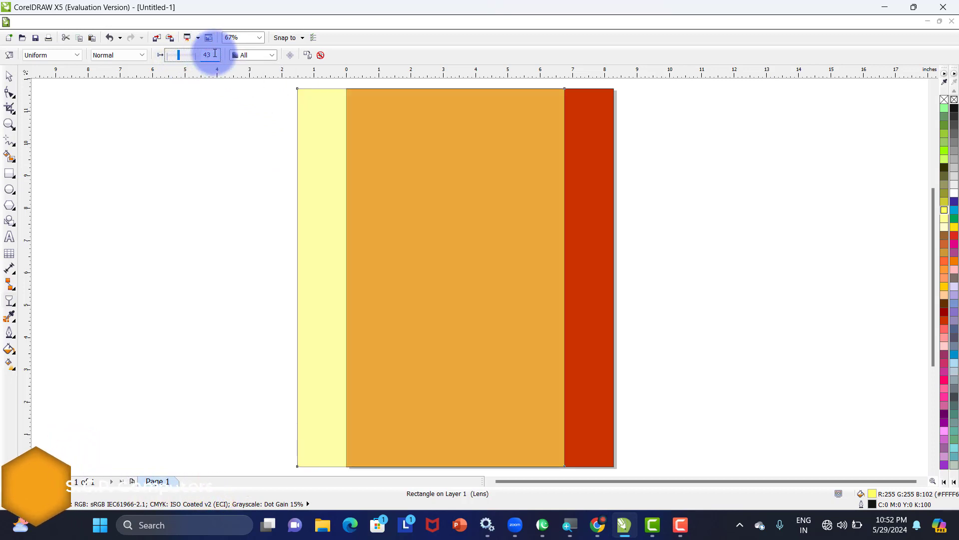
left_click_drag(214, 55, 184, 54)
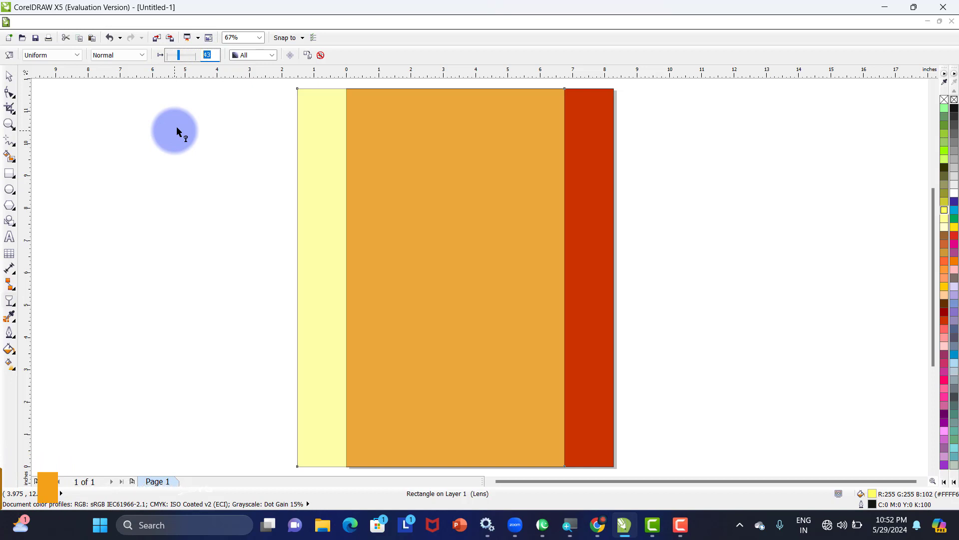
type("50")
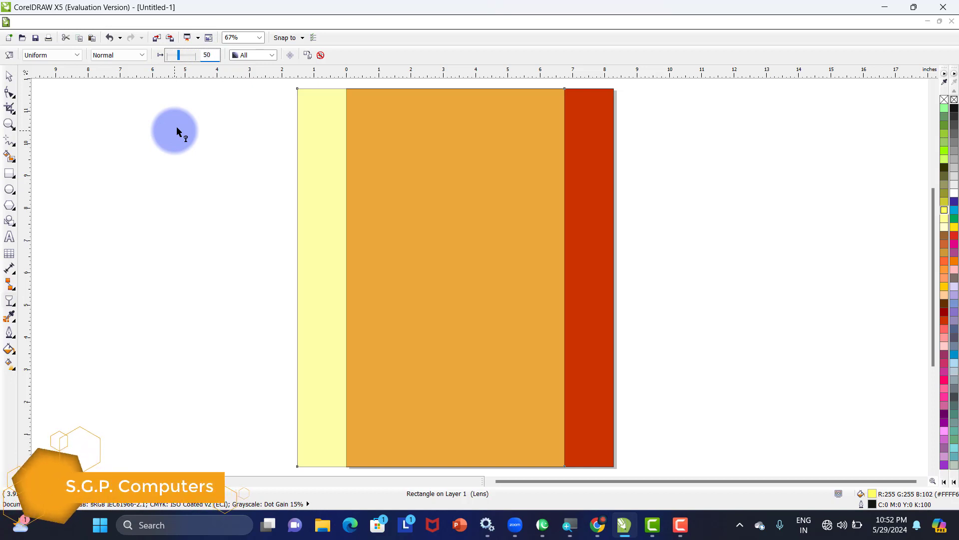
key("Return")
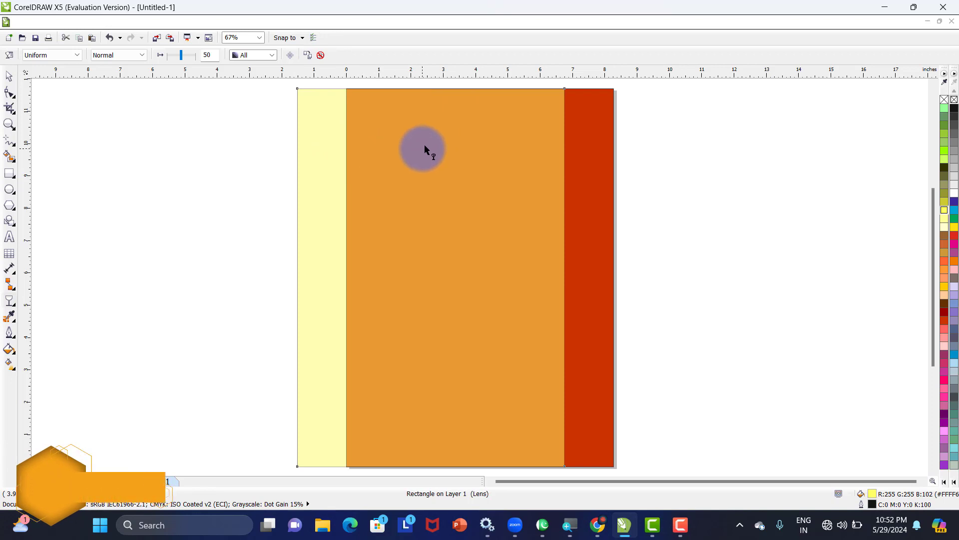
- Clear the uniform transparency and apply a Two Color Pattern transparency to the yellow rectangle placed over the red one
left_click(322, 59)
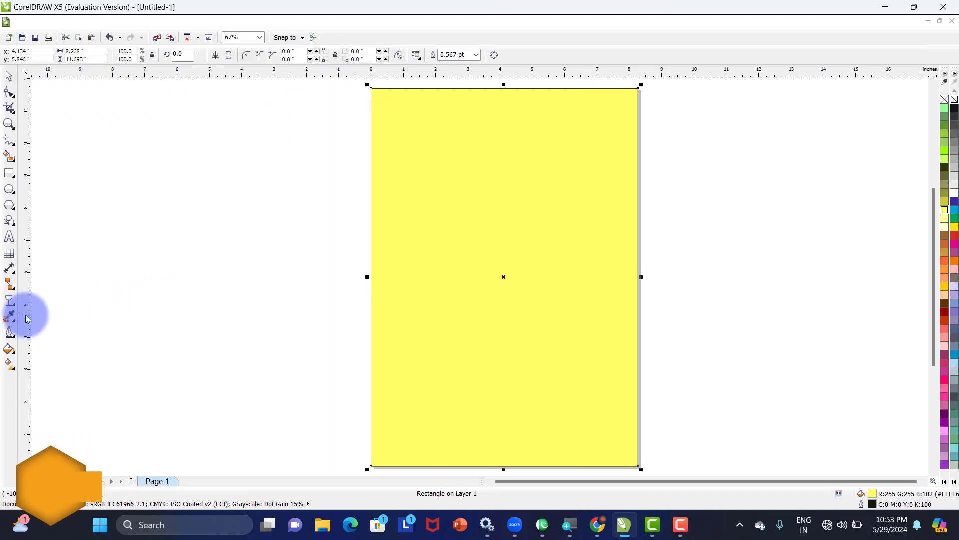
left_click(11, 303)
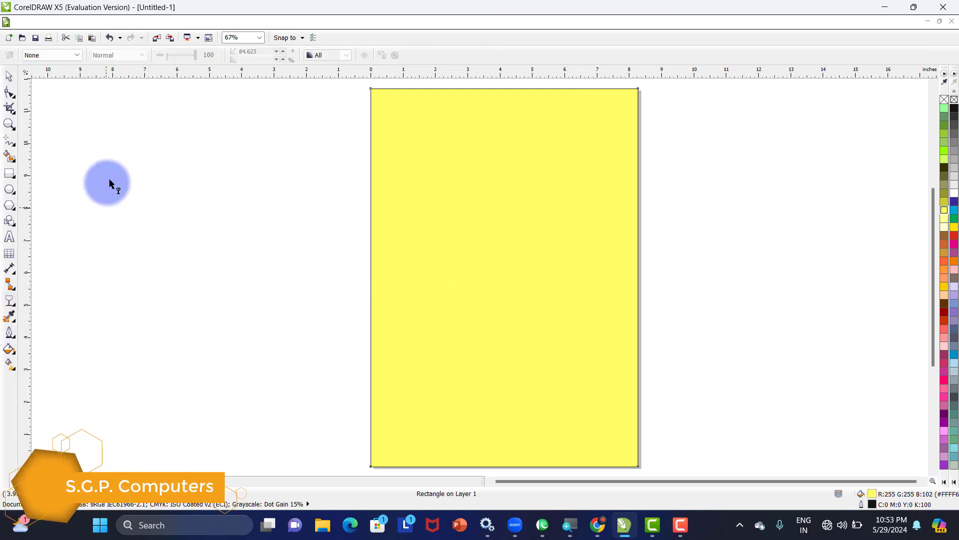
left_click(76, 55)
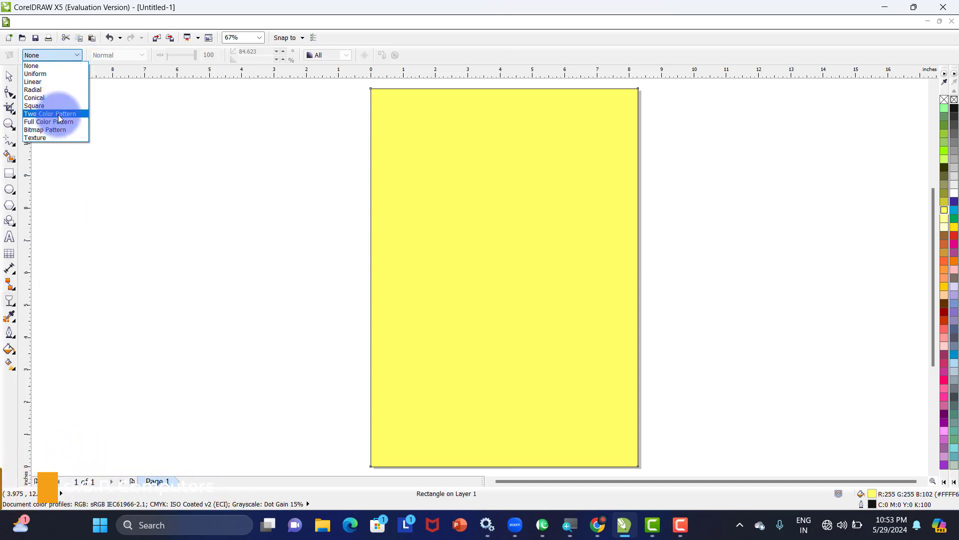
left_click(59, 115)
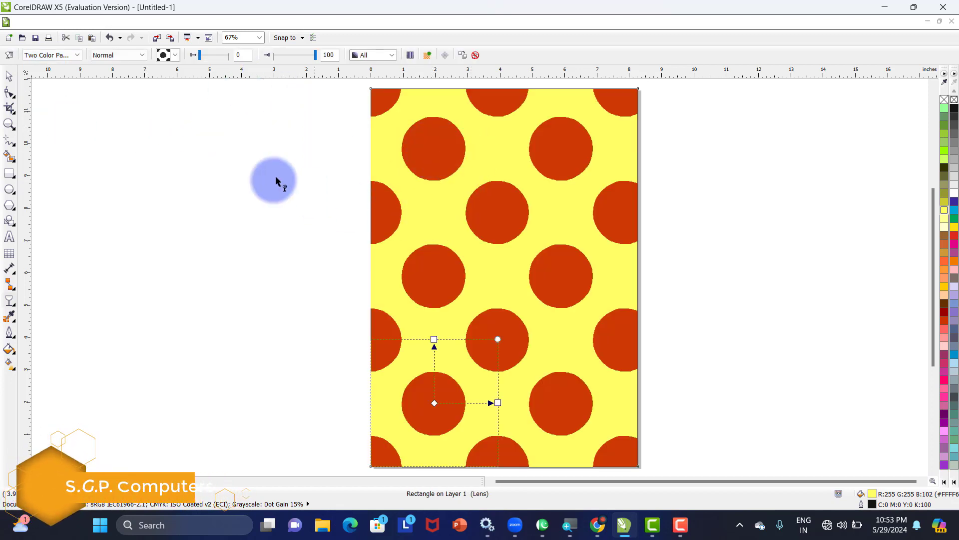
- Choose the octagon-and-square pattern for the transparency and shrink its tile to about 1 inch wide
left_click(175, 58)
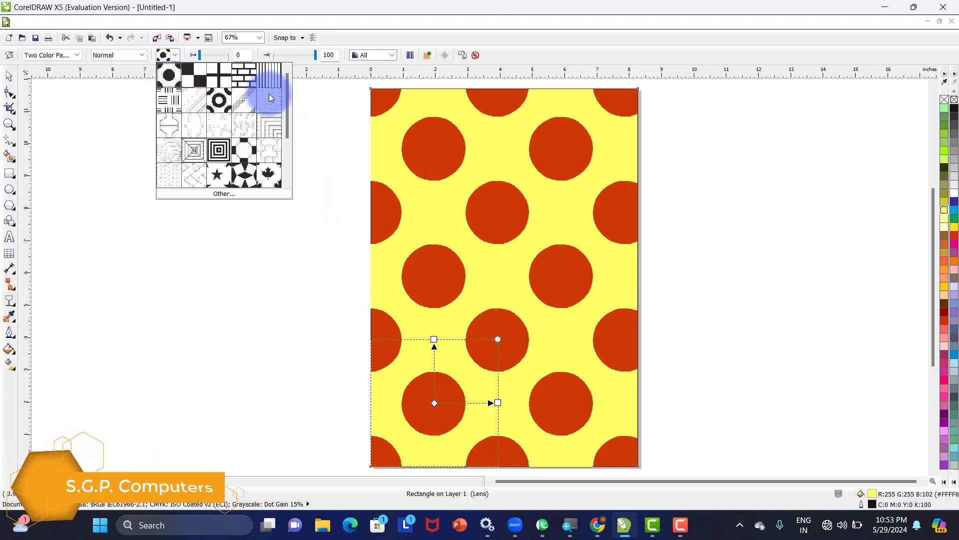
left_click_drag(285, 113, 287, 165)
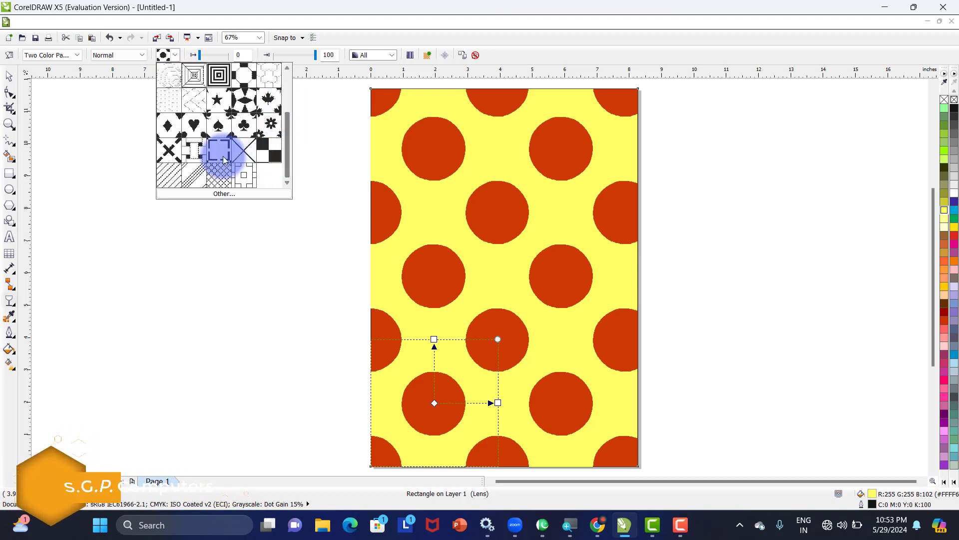
left_click(246, 79)
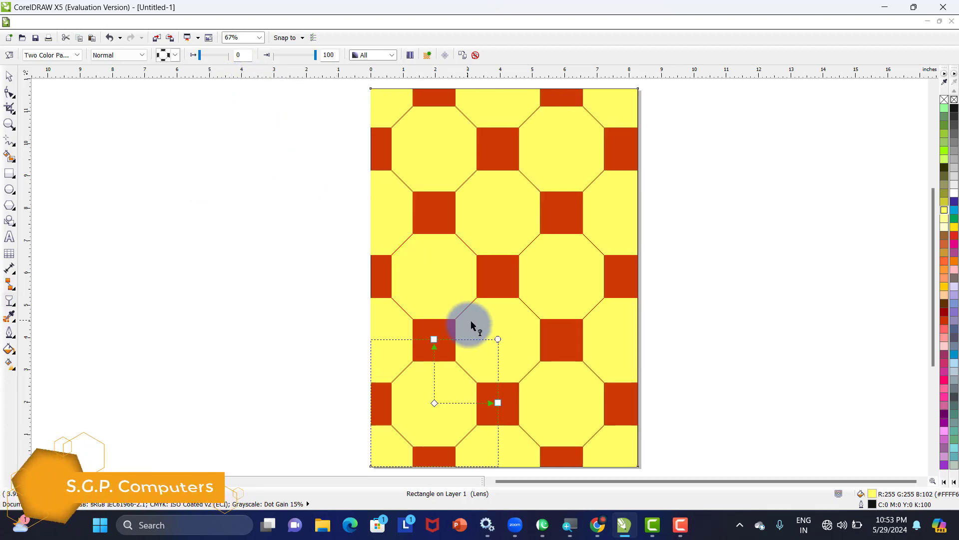
left_click_drag(498, 342, 461, 342)
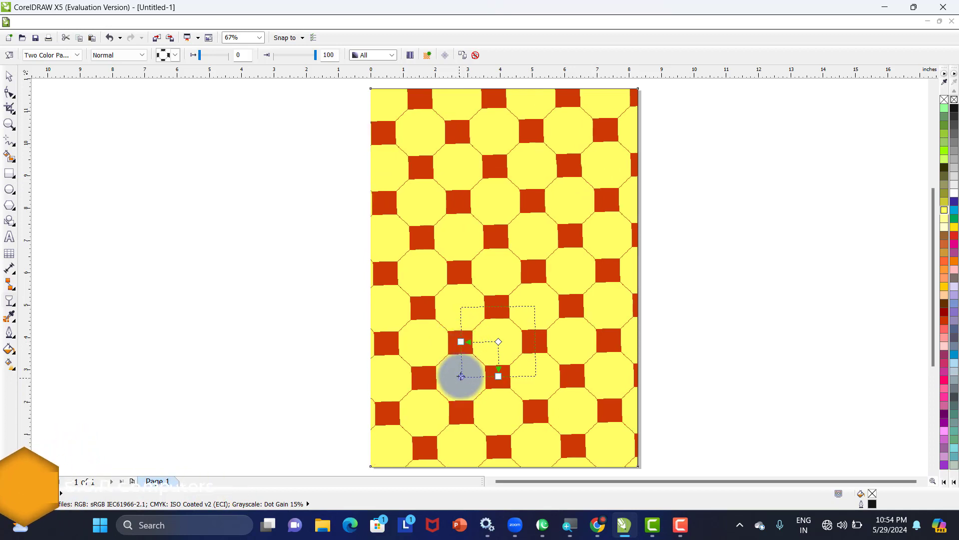
left_click_drag(461, 376, 481, 356)
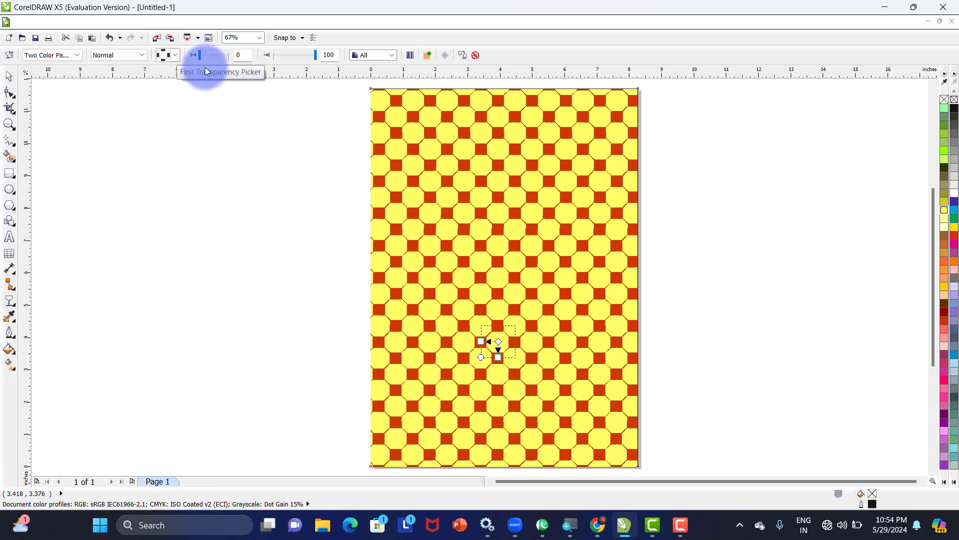
- Move the patterned rectangle about 2.8 inches left off the red one and try the fills #FF6666 and #CC3300 on it
left_click(9, 77)
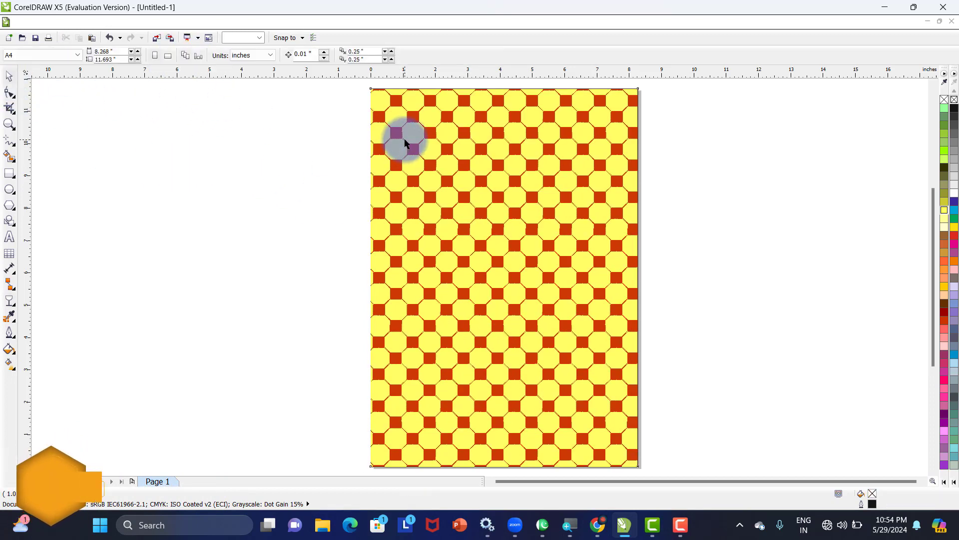
left_click_drag(415, 149, 324, 164)
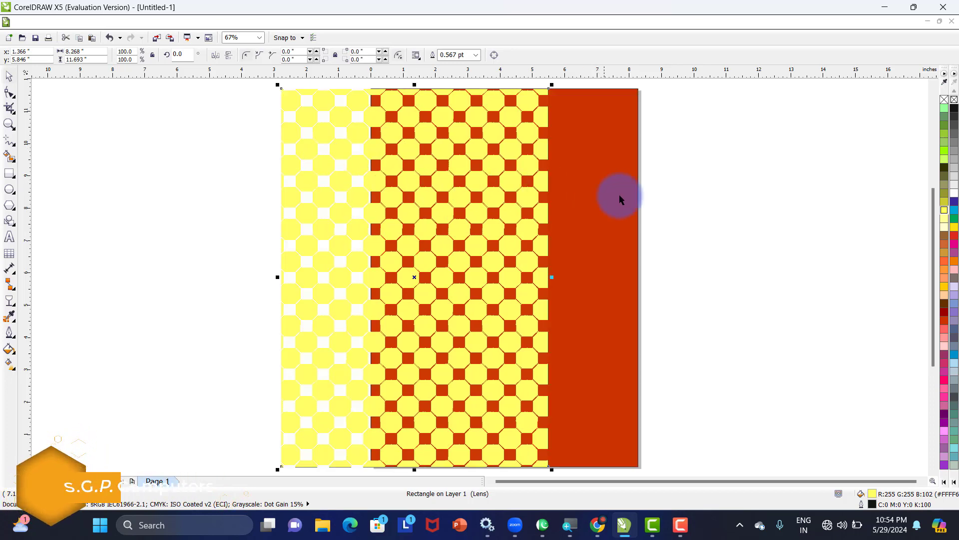
left_click(945, 331)
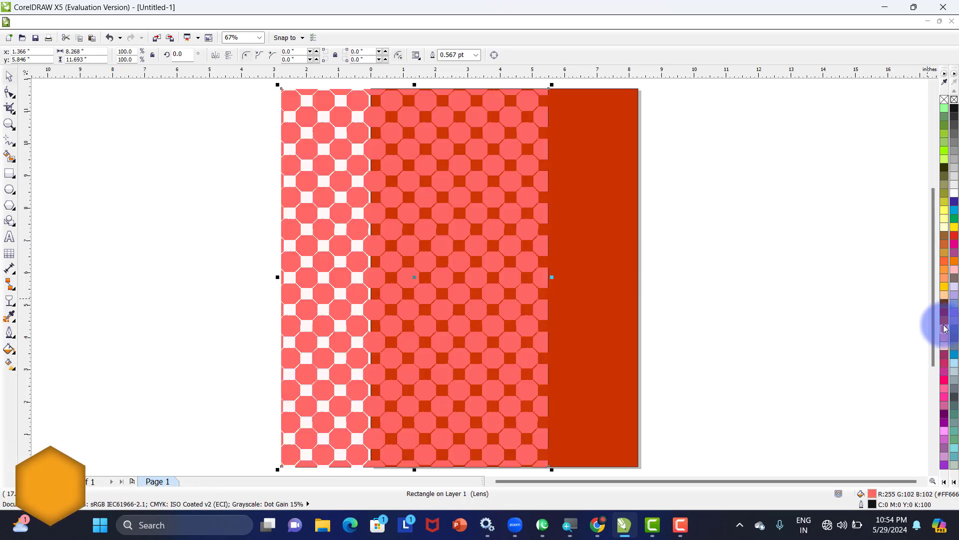
left_click(945, 326)
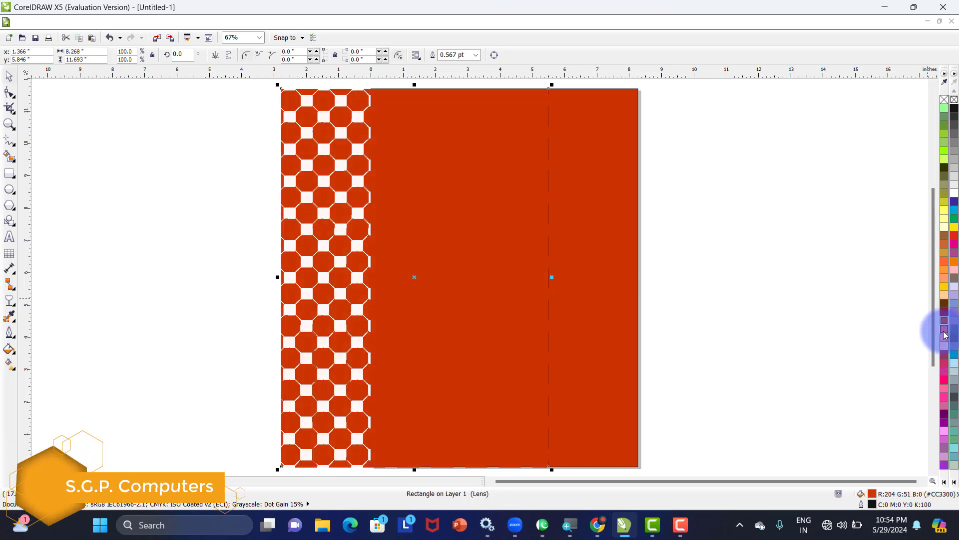
- Set the patterned rectangle's uniform fill to #ED8462 and align it back over the red rectangle
double_click(874, 494)
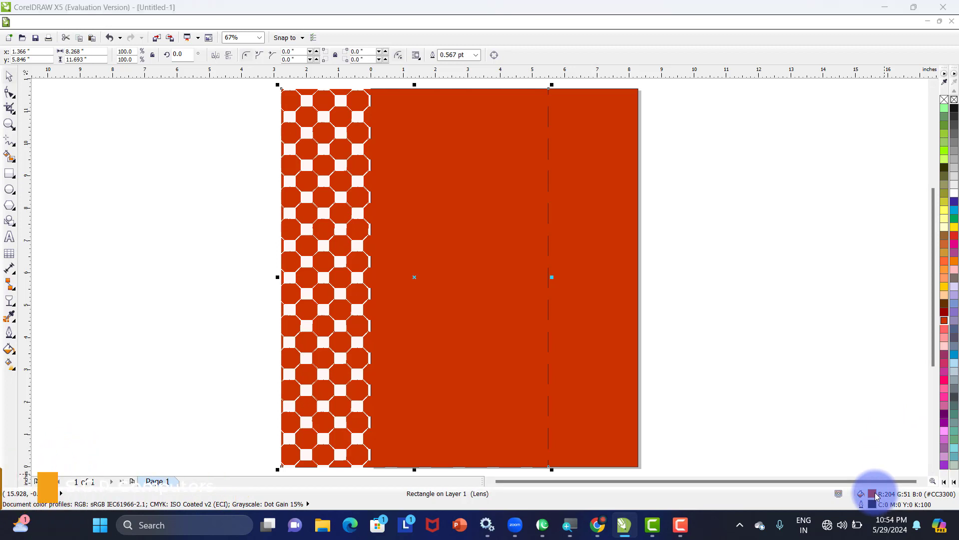
left_click(632, 146)
mouse_move(652, 189)
left_mouse_down()
mouse_move(728, 214)
mouse_move(697, 199)
mouse_move(703, 210)
mouse_move(686, 188)
left_mouse_up()
left_click(748, 341)
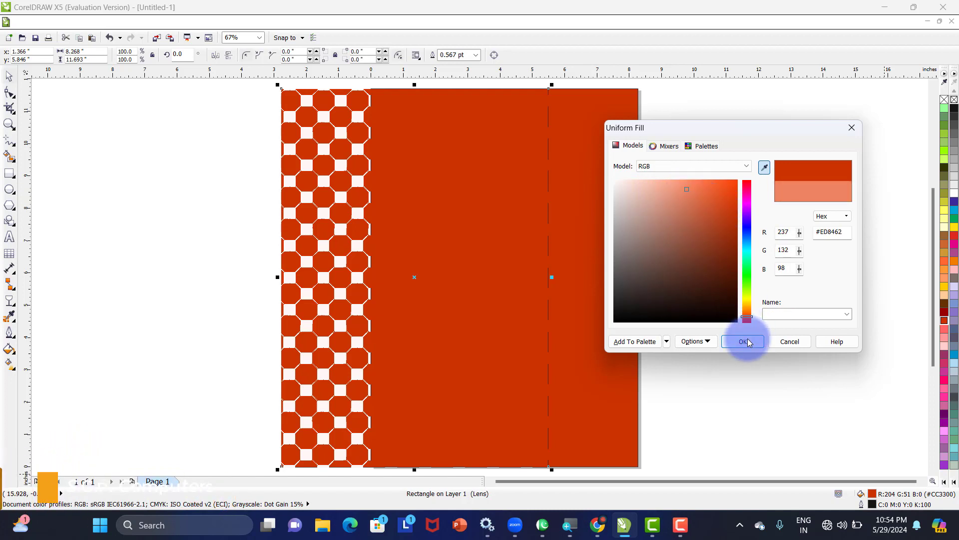
key("r")
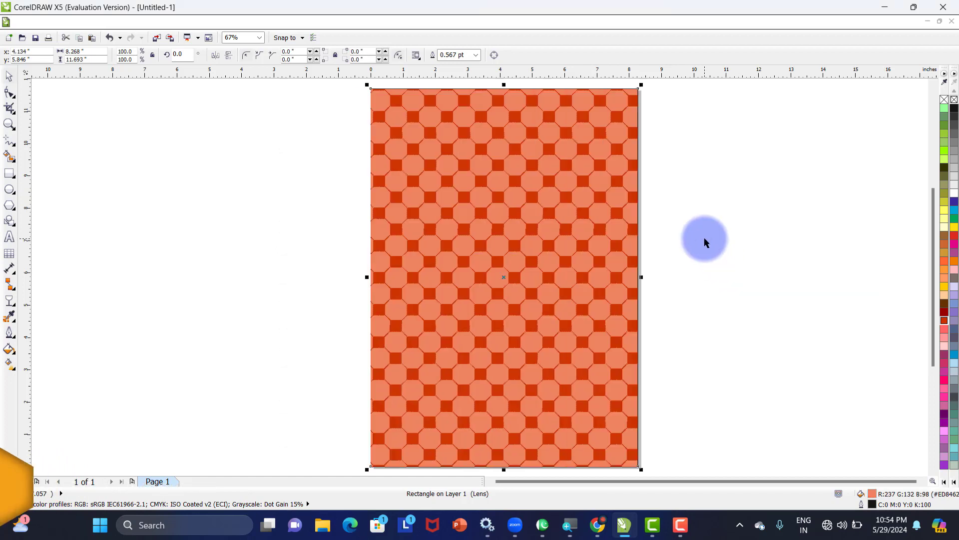
- Change the upper rectangle's two-color transparency pattern to alternating horizontal and vertical lines, then to the brick pattern
left_click(678, 246)
key("F4")
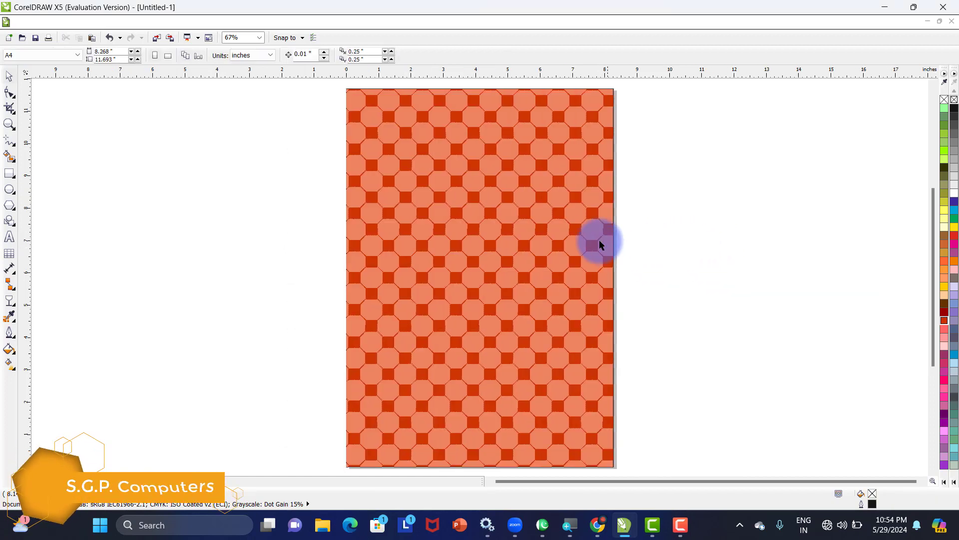
left_click(502, 186)
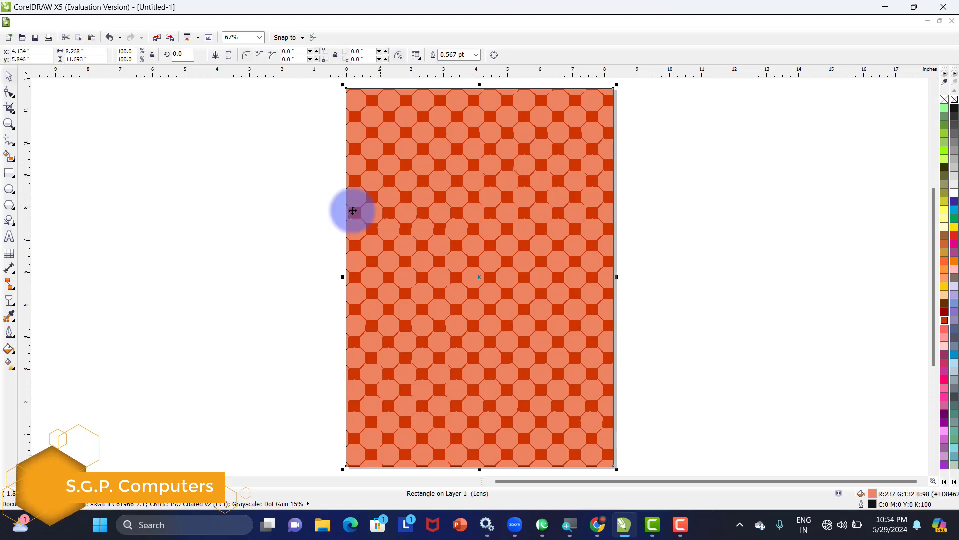
left_click(9, 299)
left_click(49, 392)
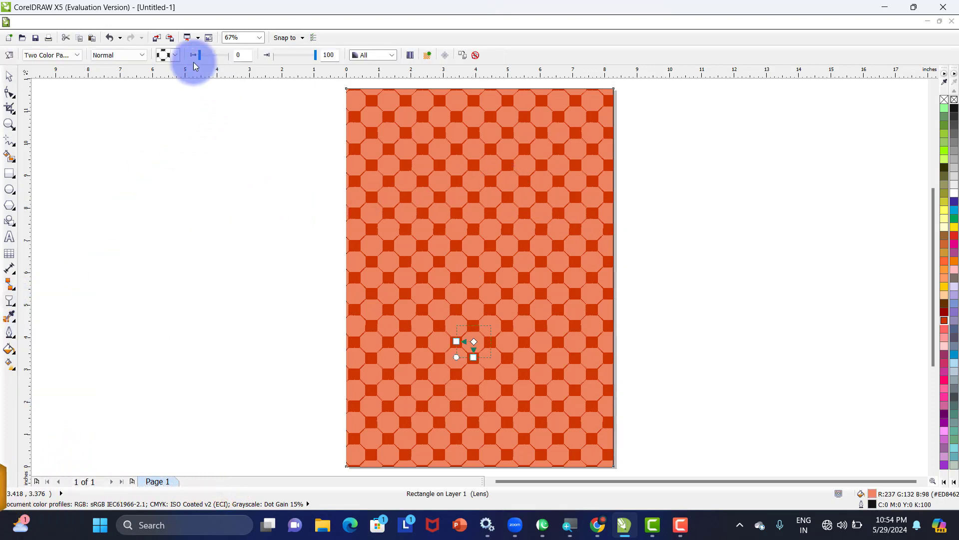
left_click(176, 56)
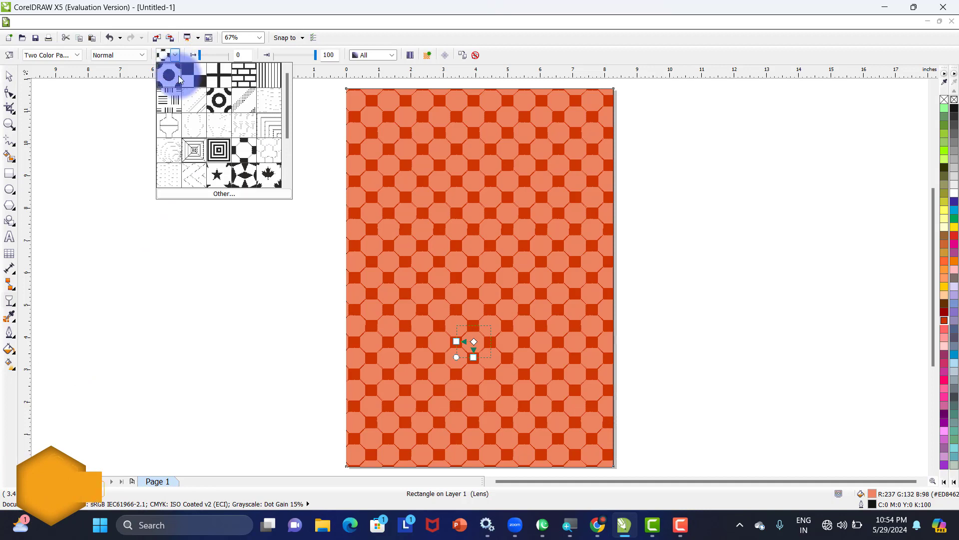
left_click(169, 104)
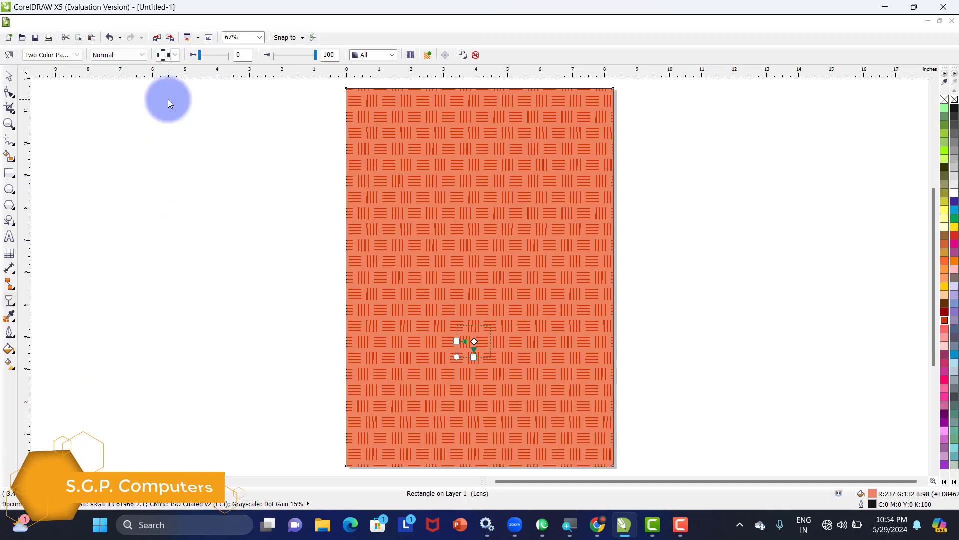
left_click(175, 55)
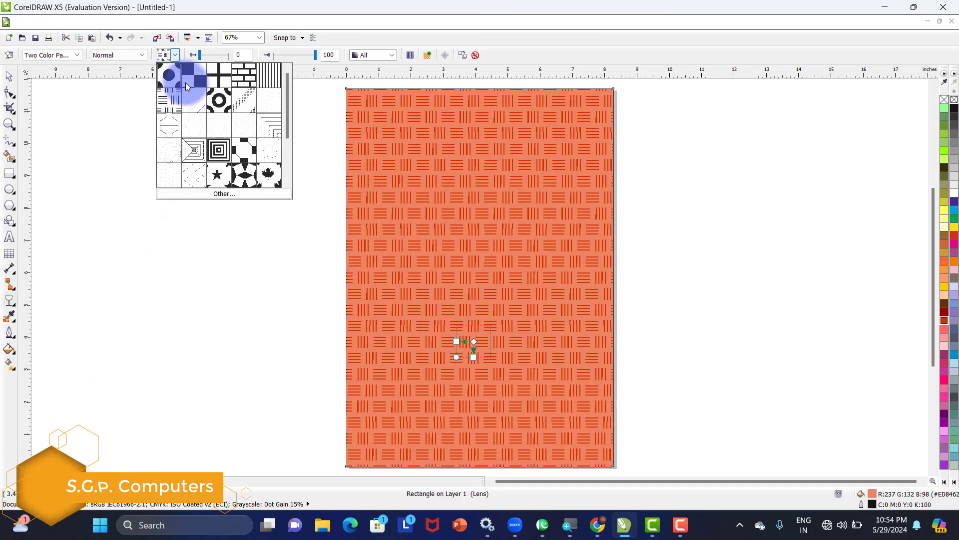
left_click(243, 79)
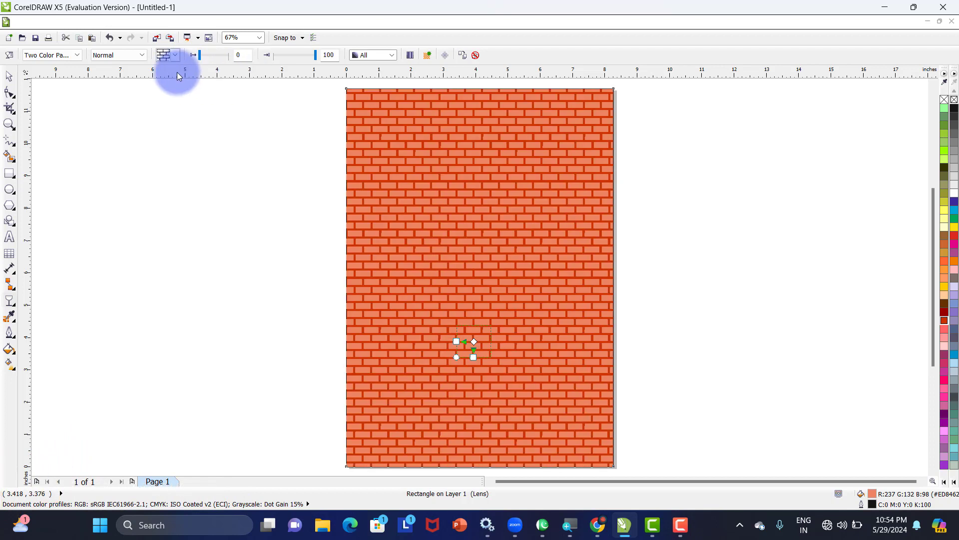
- Apply a Full Color Pattern transparency to the upper rectangle and choose the sheet-music pattern
left_click(77, 55)
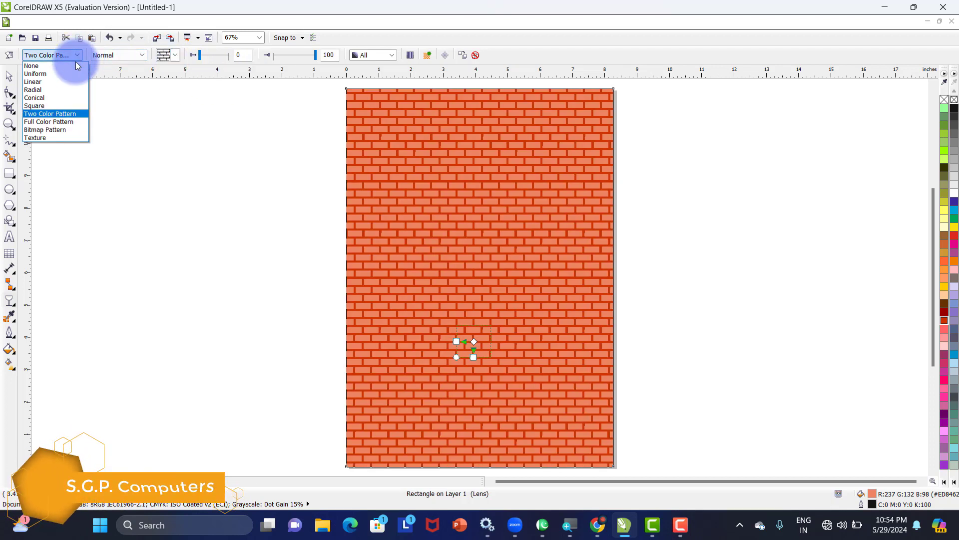
left_click(54, 121)
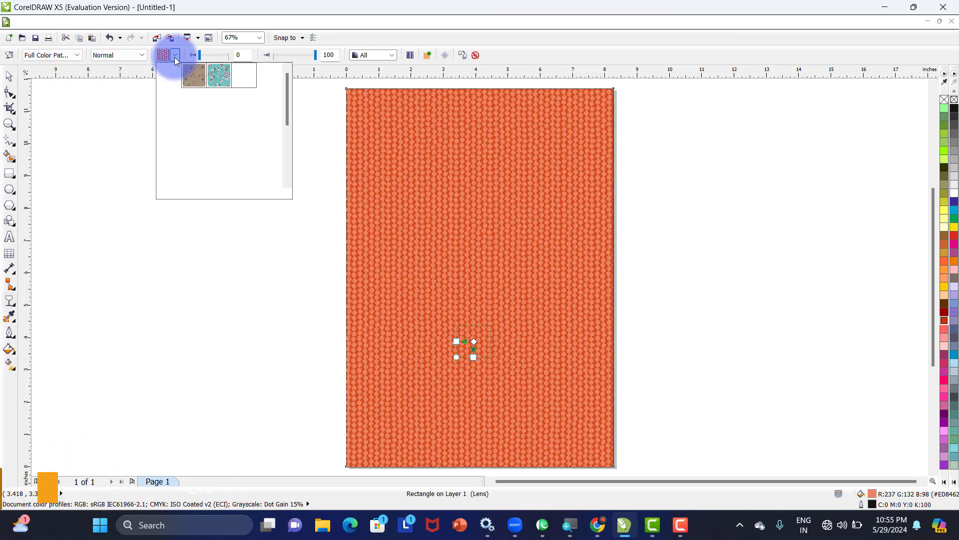
left_click(175, 56)
left_click_drag(287, 107, 288, 166)
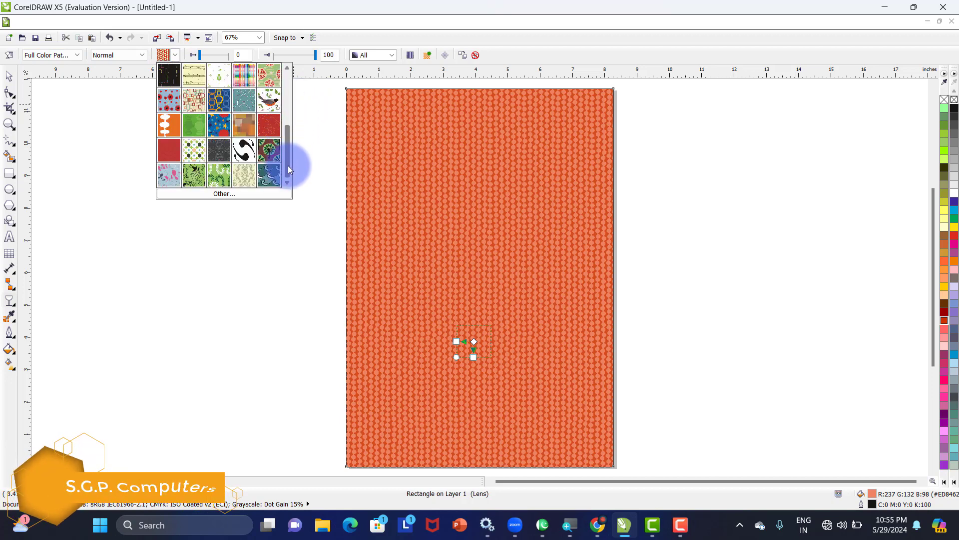
left_click(192, 78)
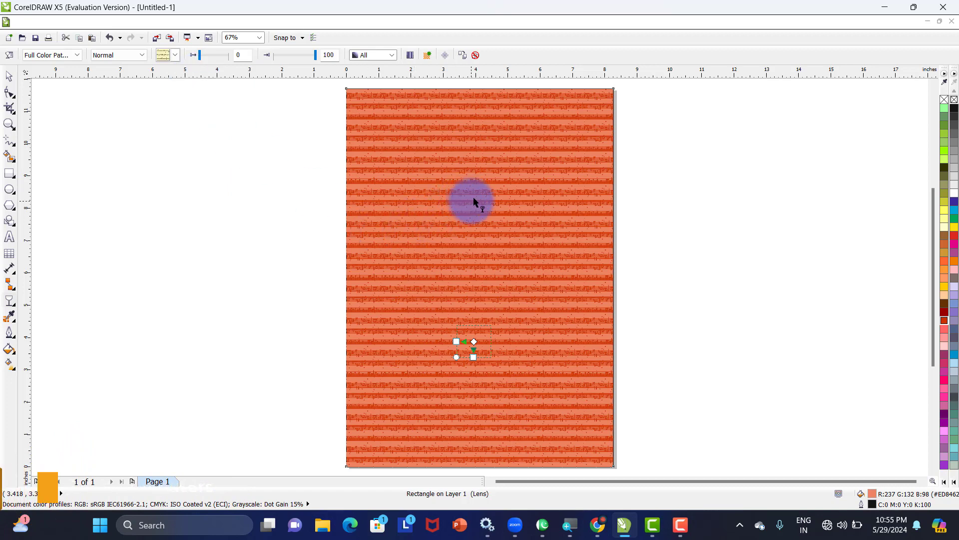
scroll(479, 132, "up", 2)
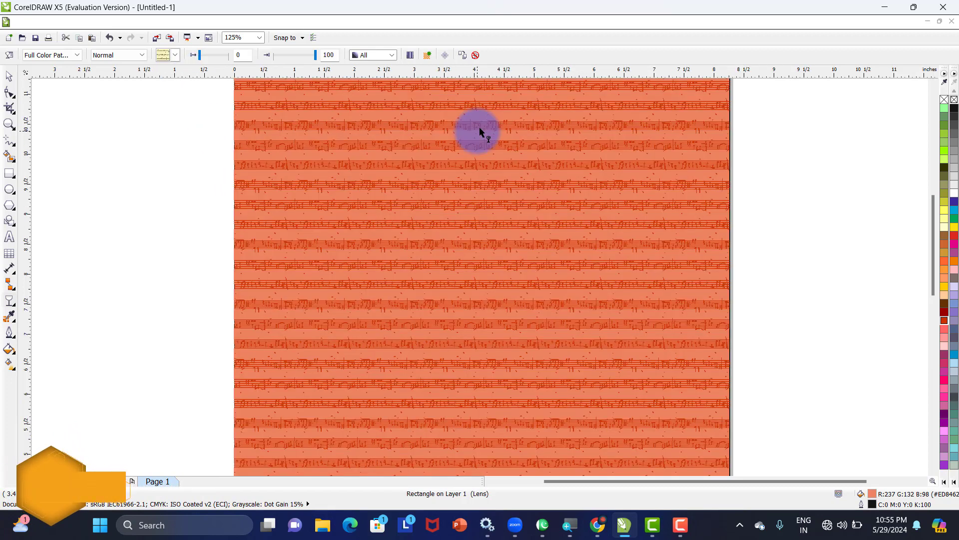
scroll(479, 132, "up", 2)
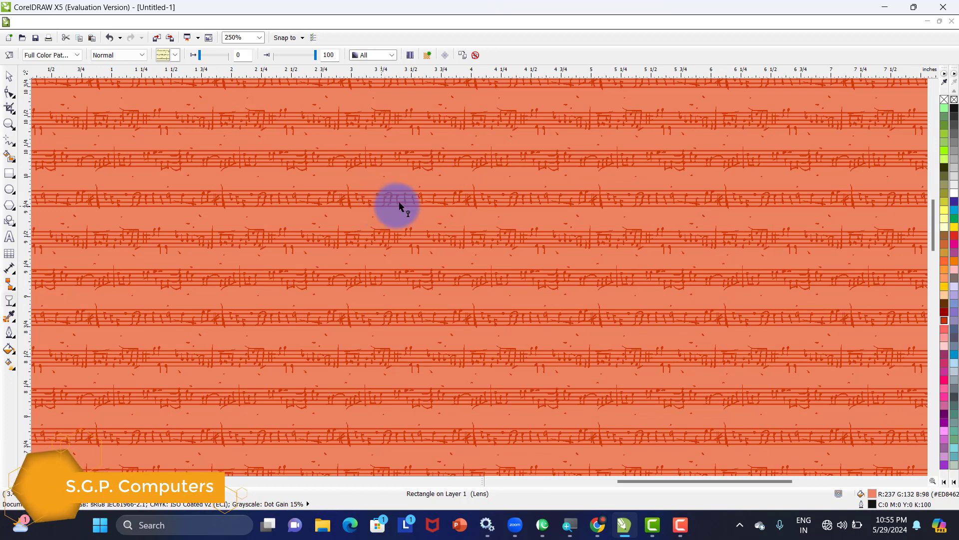
- Choose the yellow floral pattern for the transparency and set its starting transparency to 24 and ending transparency to 92
left_click(176, 55)
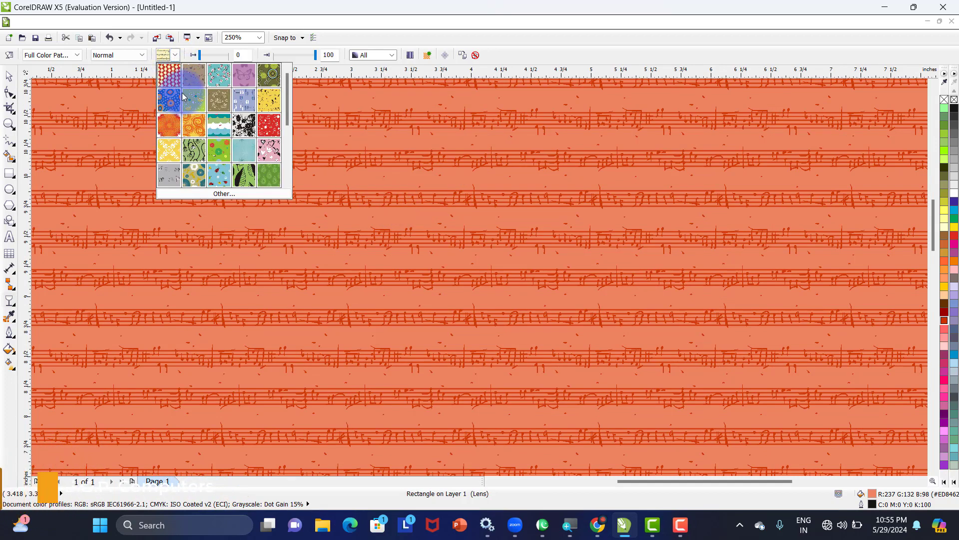
left_click(169, 151)
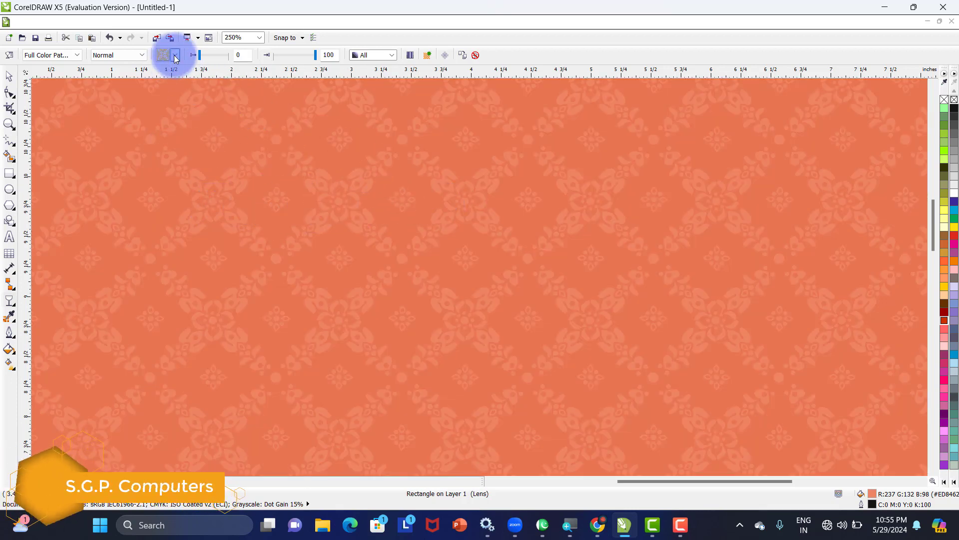
mouse_move(207, 55)
left_mouse_down()
mouse_move(221, 55)
mouse_move(207, 56)
left_mouse_up()
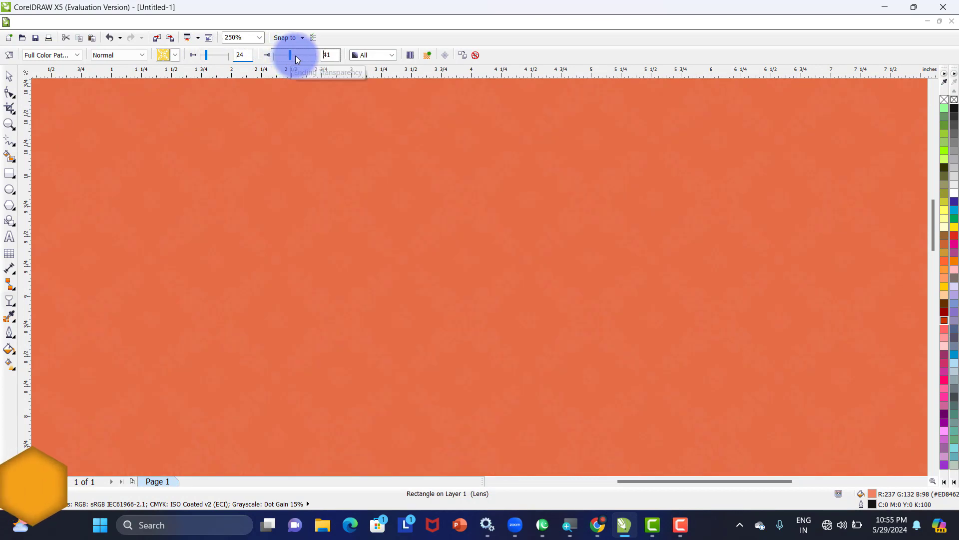
mouse_move(295, 56)
left_mouse_down()
mouse_move(282, 57)
mouse_move(314, 55)
left_mouse_up()
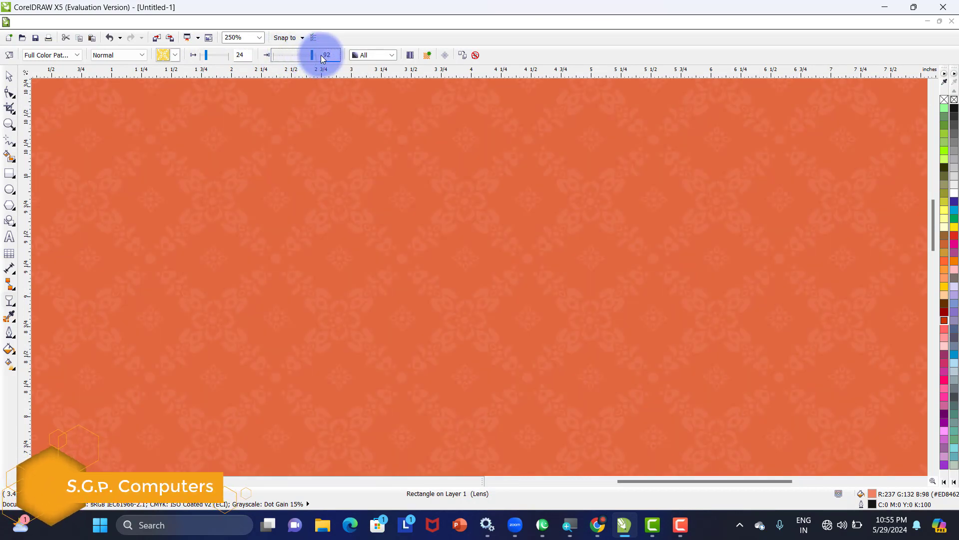
- Try the small outlined-rectangles pattern for the full color transparency, then choose the yellow animal-doodle pattern
left_click(176, 56)
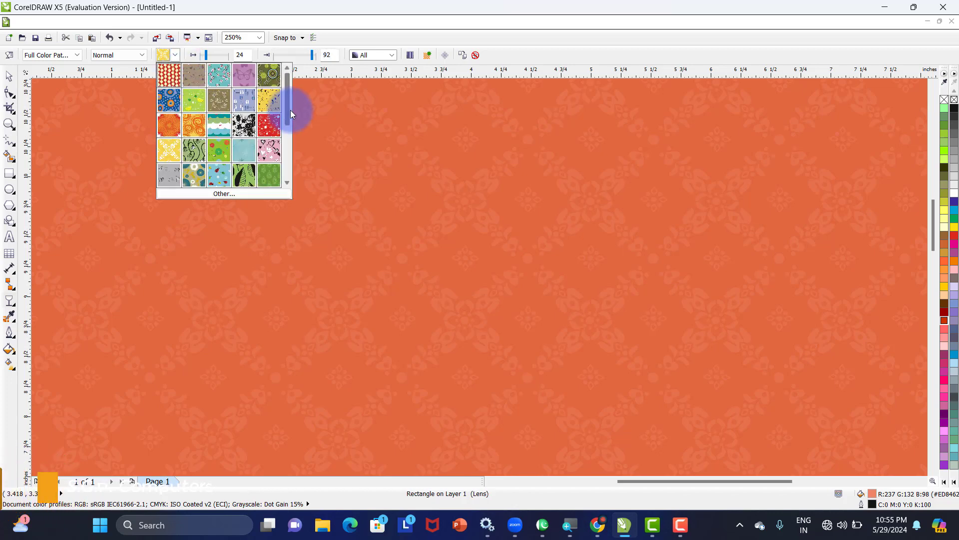
left_click_drag(289, 110, 190, 157)
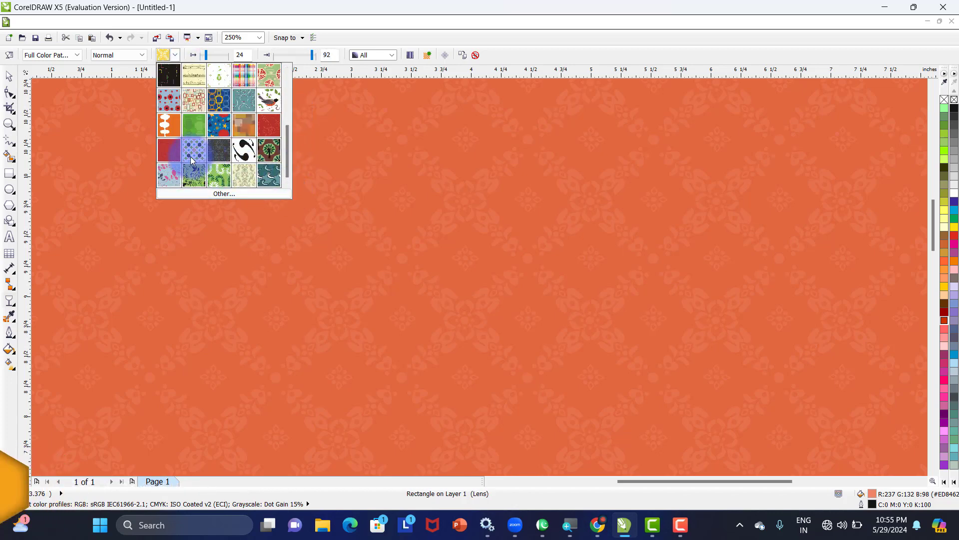
left_click(197, 99)
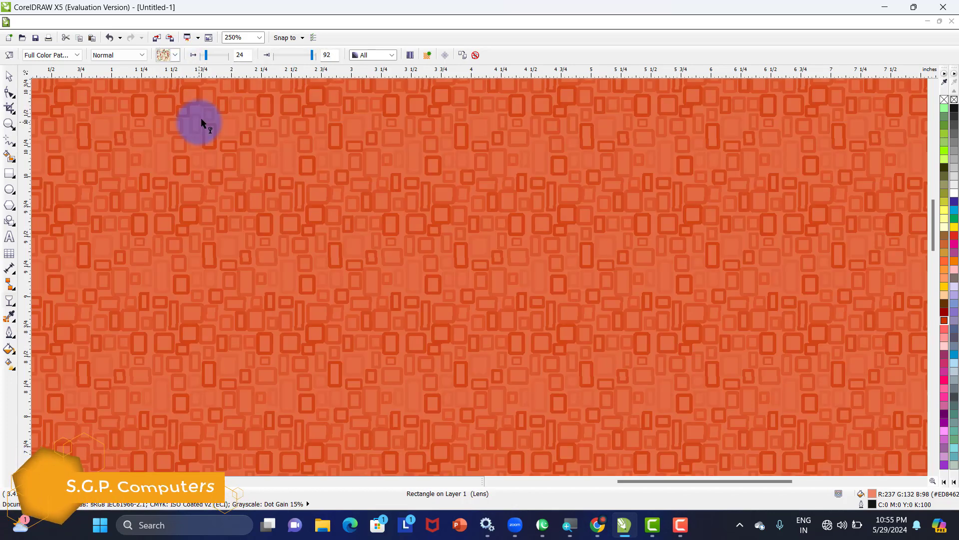
left_click(175, 58)
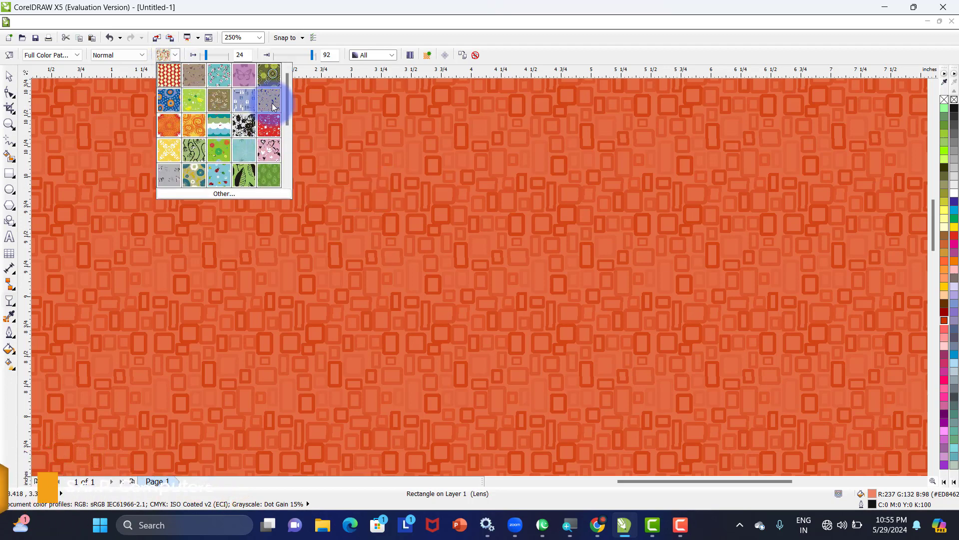
left_click(272, 103)
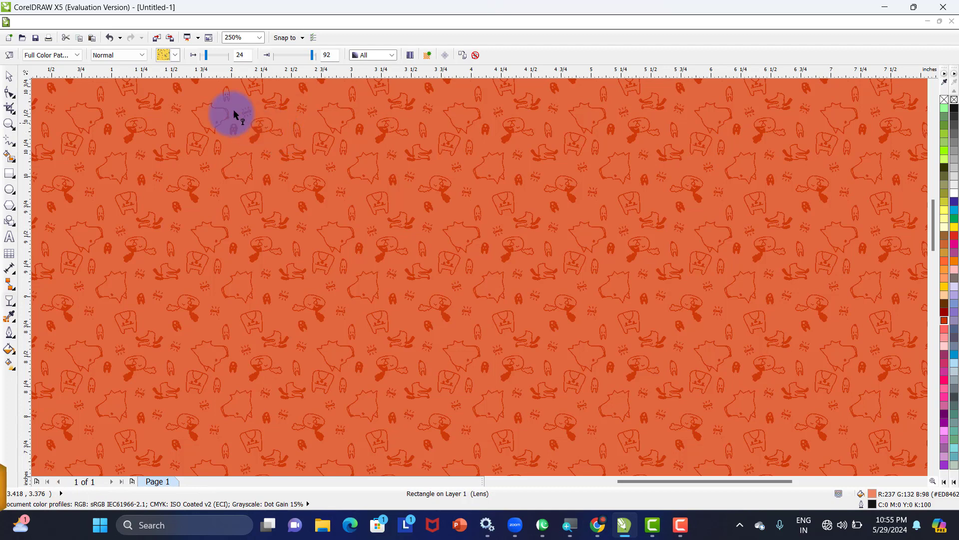
- Apply a Bitmap Pattern transparency to the rectangle, trying the brown scale-like bitmap before choosing the dark berries bitmap
left_click(77, 55)
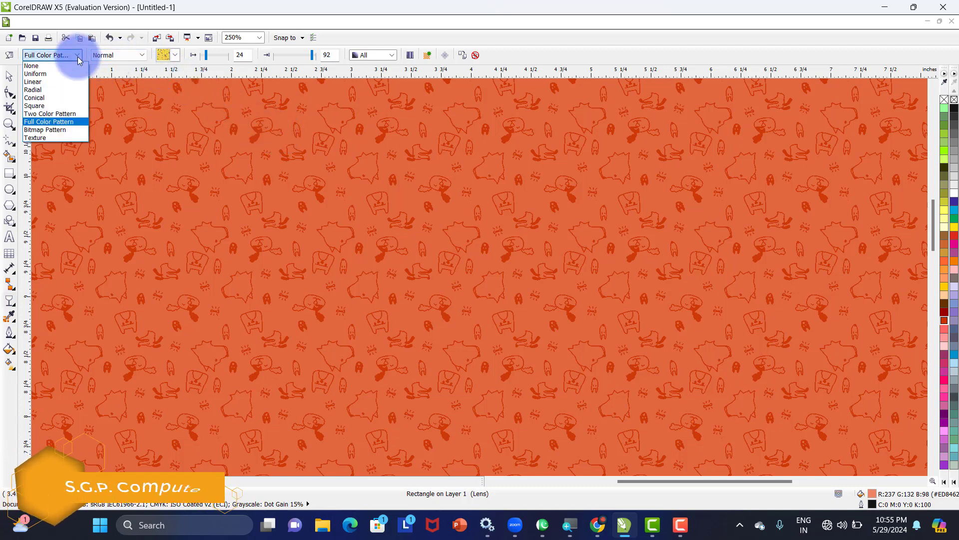
left_click(47, 131)
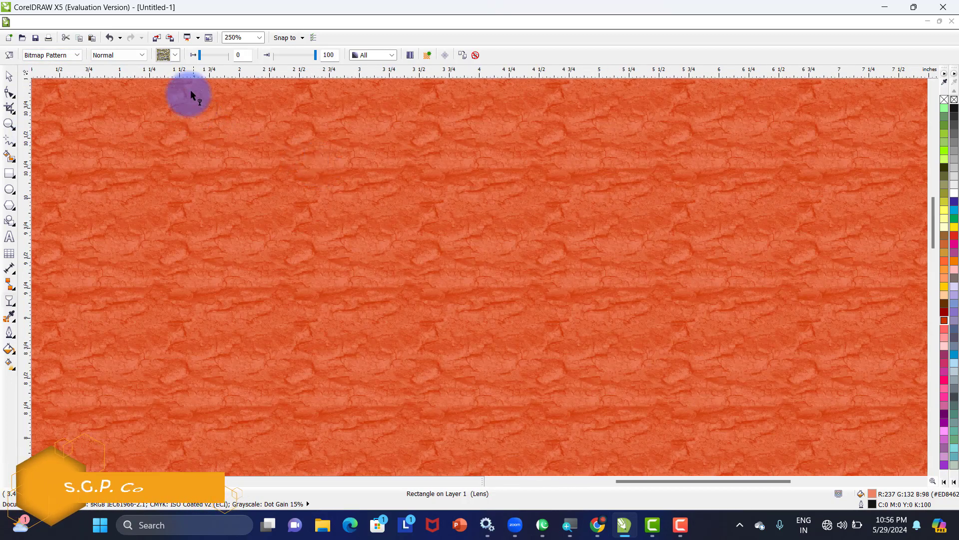
left_click(174, 55)
left_click(170, 174)
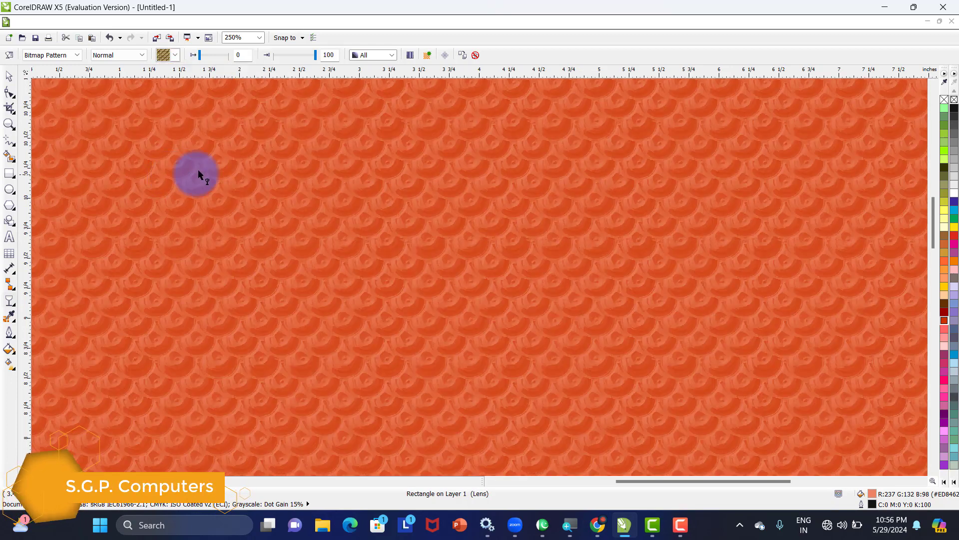
left_click(175, 54)
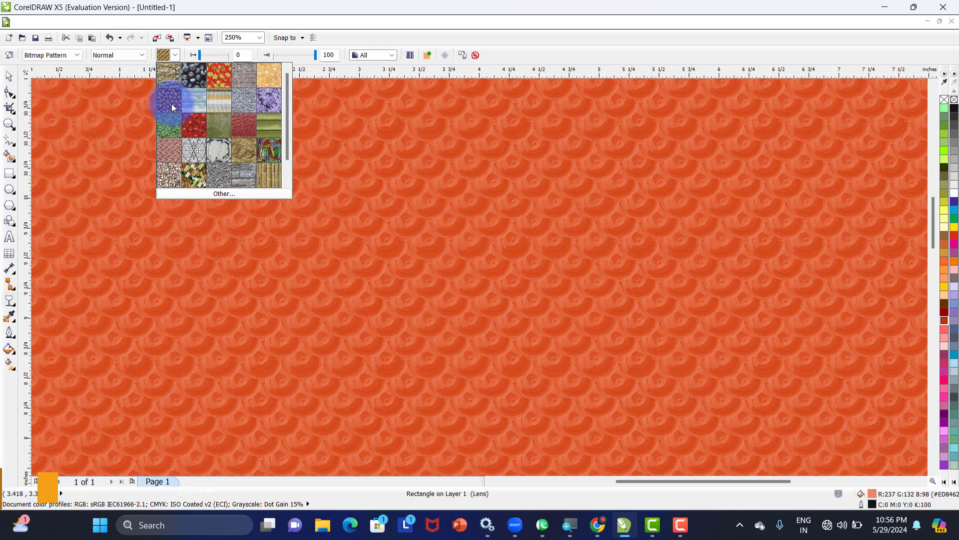
left_click(199, 79)
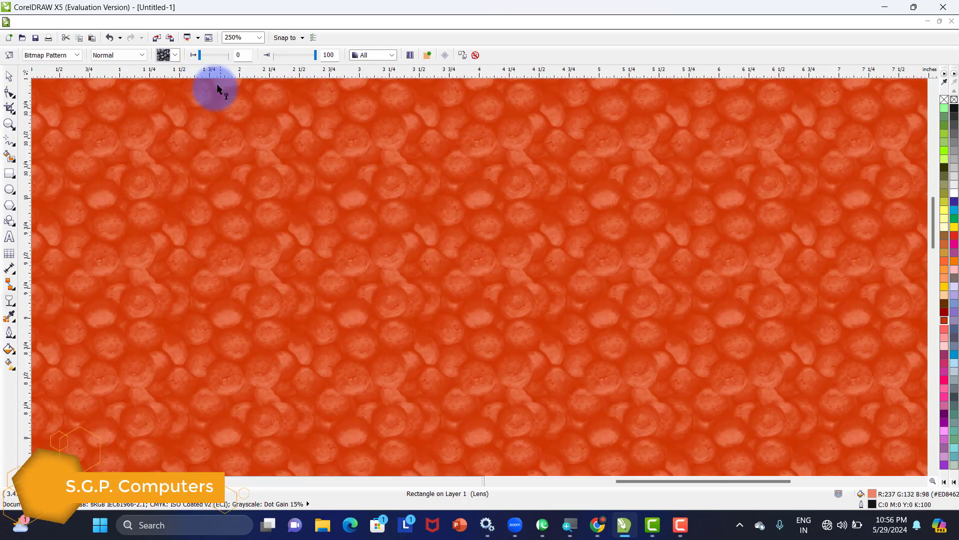
- Move the bitmap-patterned rectangle about 2.1 inches left and fill the red rectangle beneath with blue C100 M100 Y0 K0
scroll(271, 146, "down", 2)
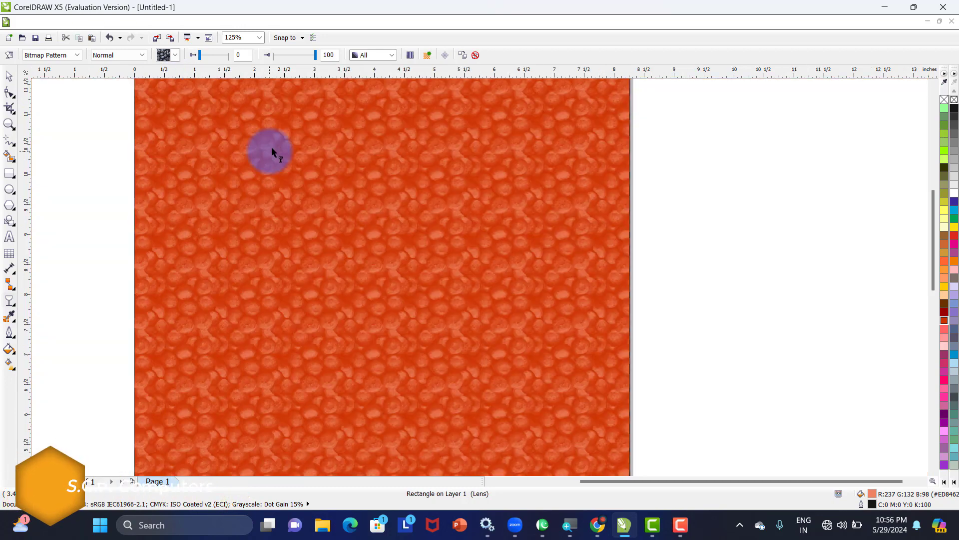
key("F4")
left_click(9, 76)
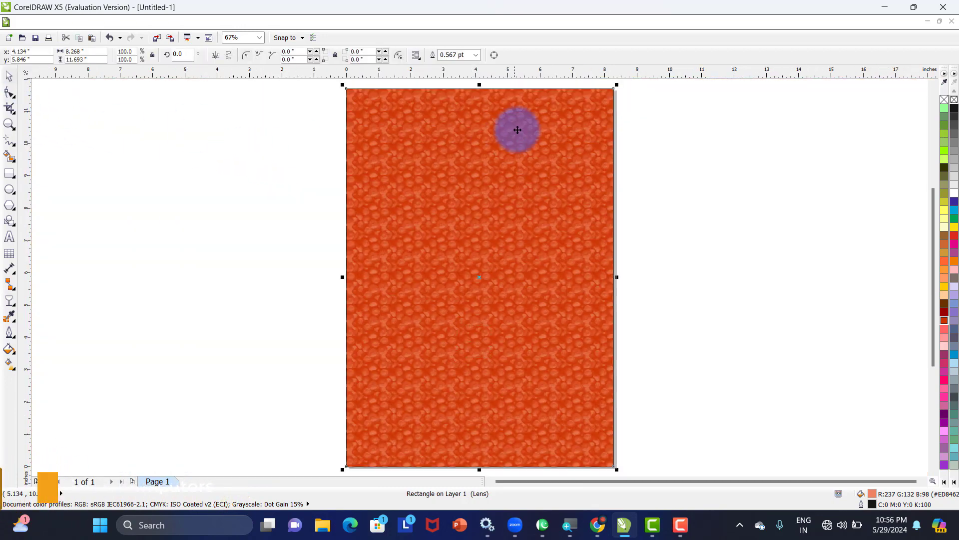
scroll(517, 129, "up", 2)
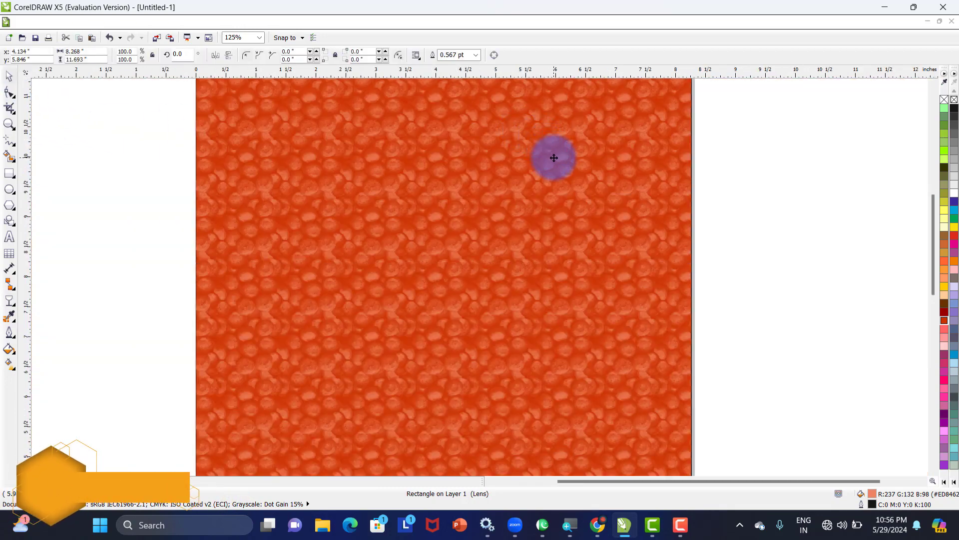
left_click_drag(554, 158, 429, 170)
key("ctrl+z")
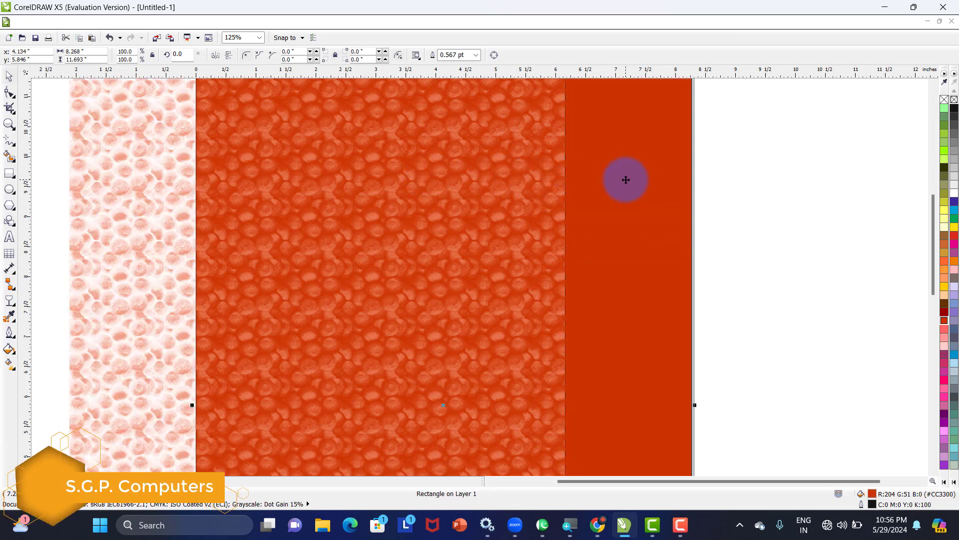
left_click(954, 202)
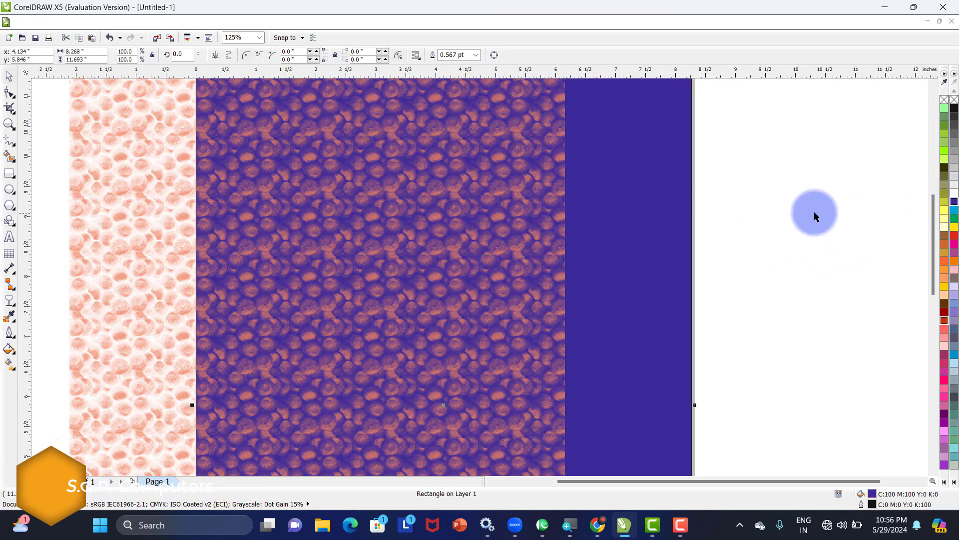
- Fill the bitmap-patterned rectangle with lighter blue C70 M69 Y0 K0 and center it on the page
left_click(534, 244)
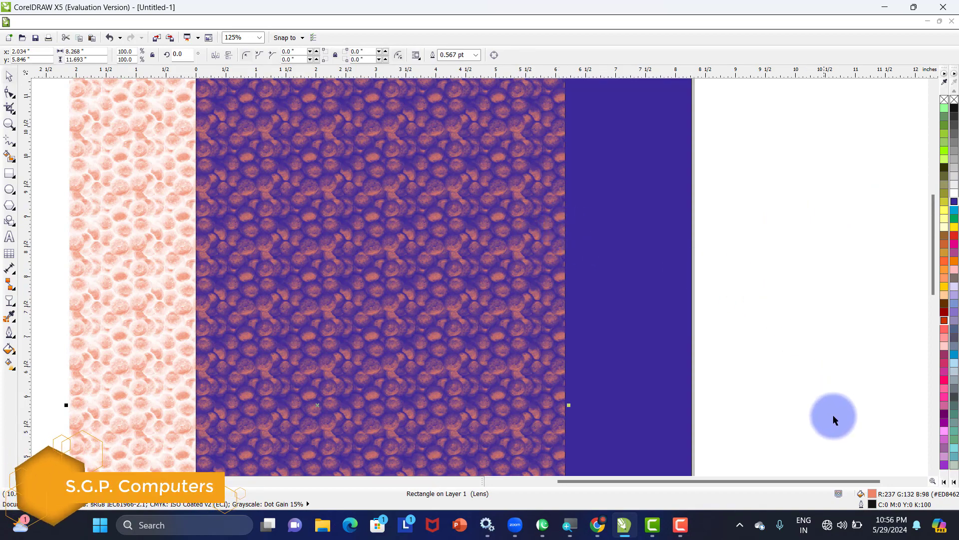
left_click(954, 202)
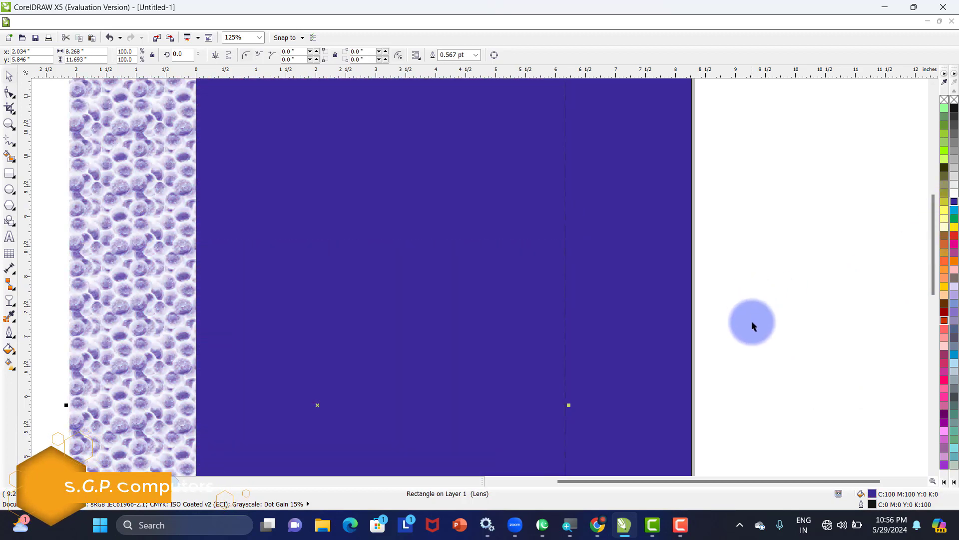
double_click(873, 494)
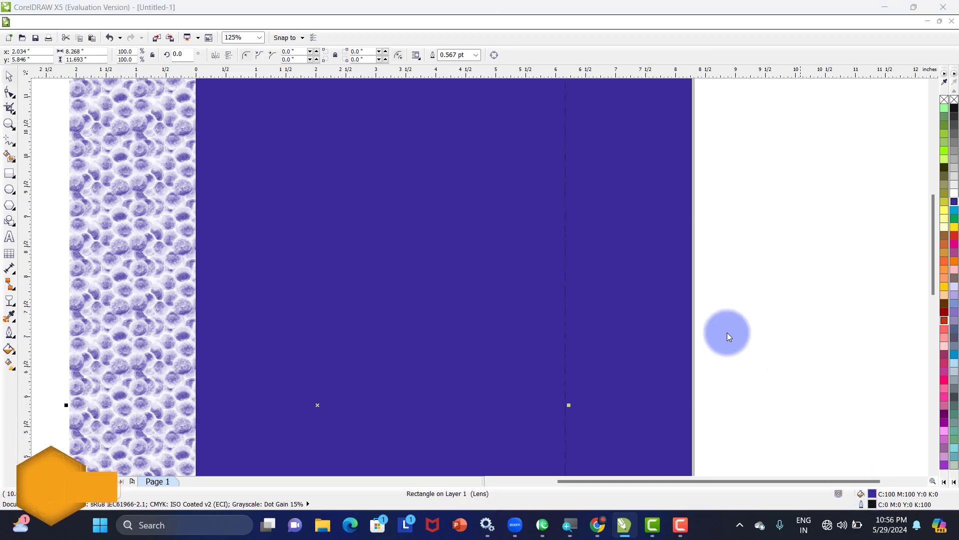
left_click(627, 146)
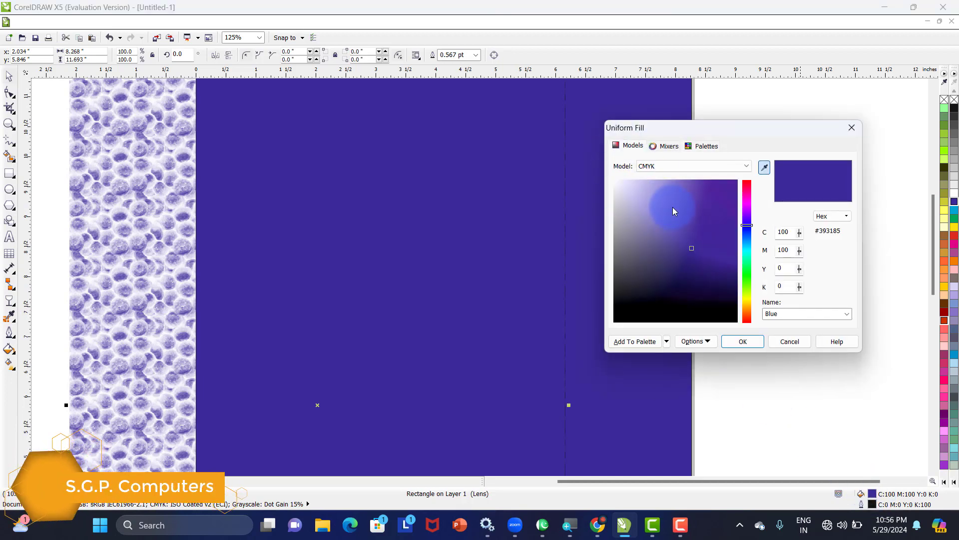
left_click_drag(692, 248, 685, 218)
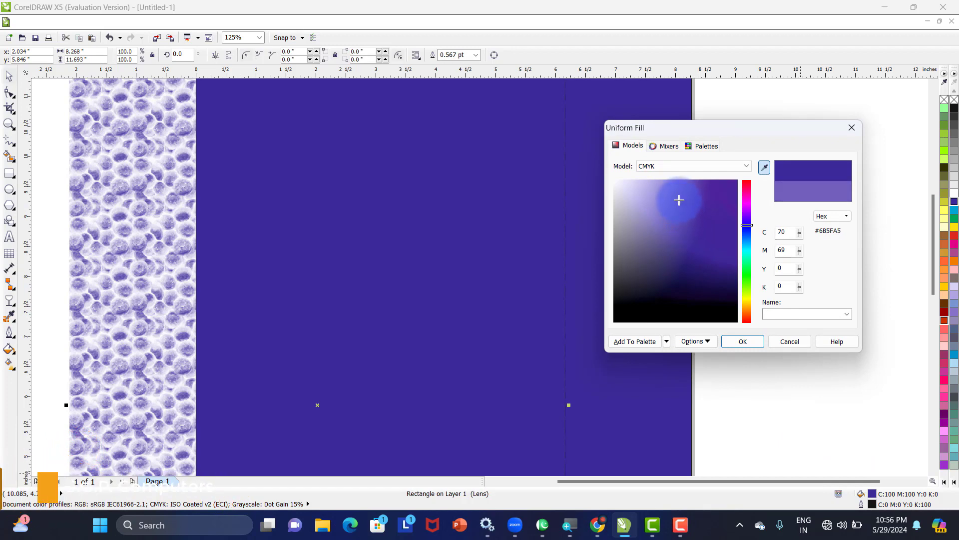
left_click(747, 341)
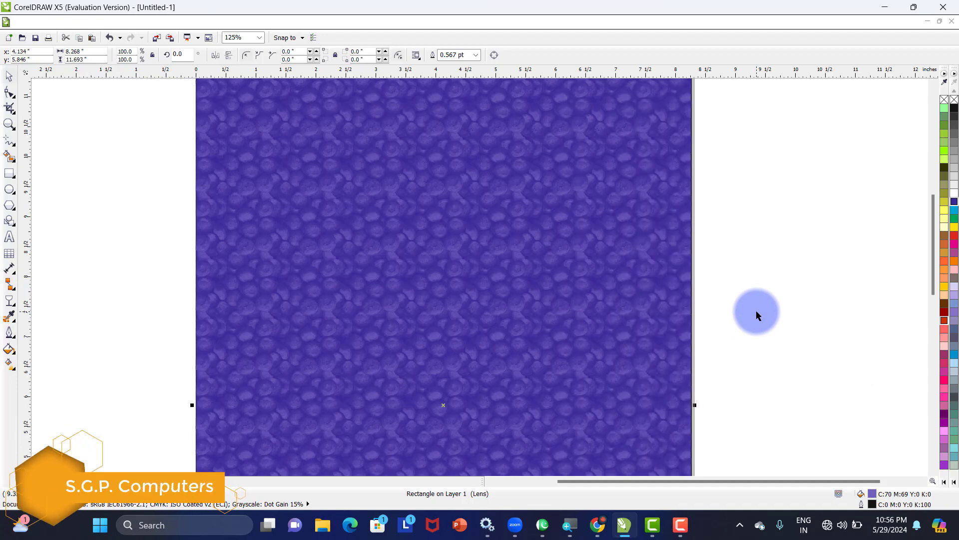
scroll(410, 193, "up", 2)
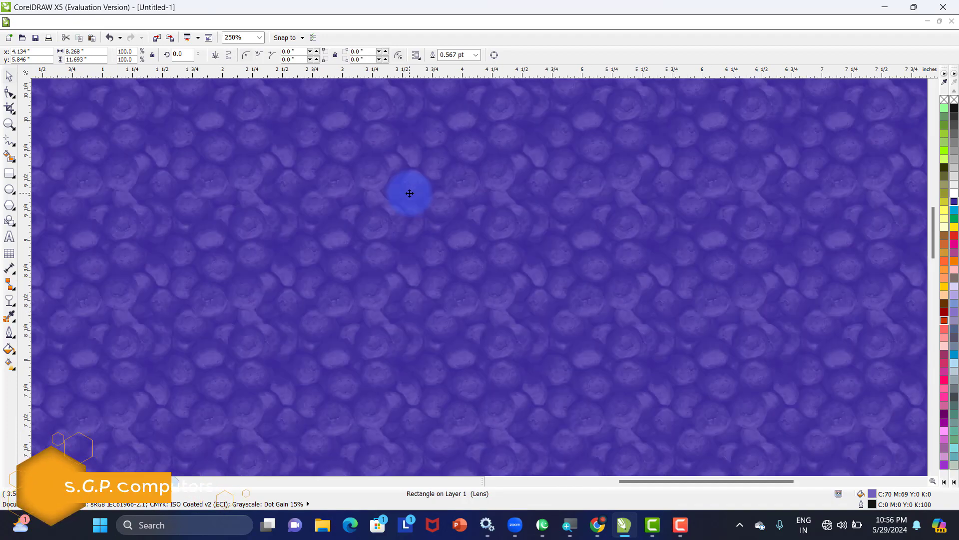
scroll(410, 193, "up", 2)
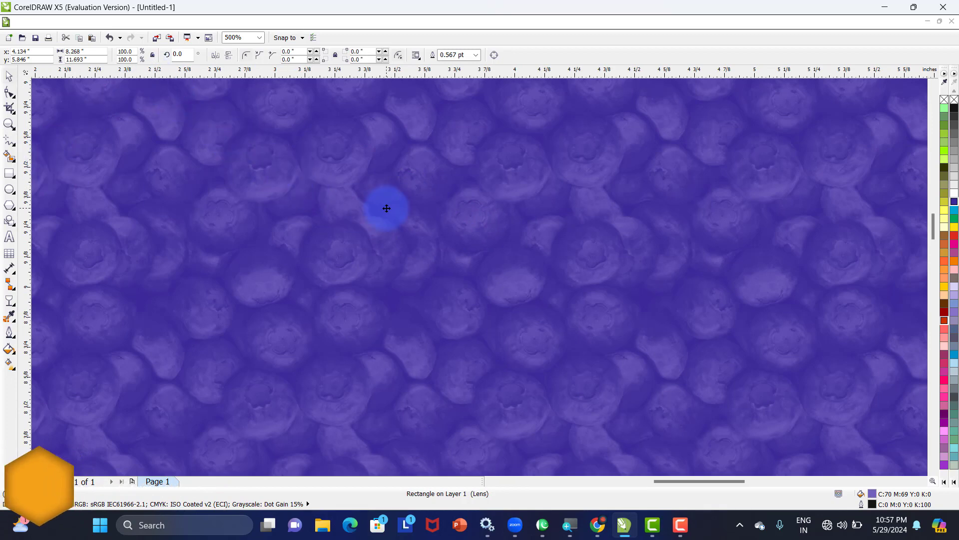
- Move the patterned rectangle about 1.6 inches left and fill the blue rectangle beneath with olive R102 G102 B51
key("F4")
left_click_drag(496, 212, 445, 212)
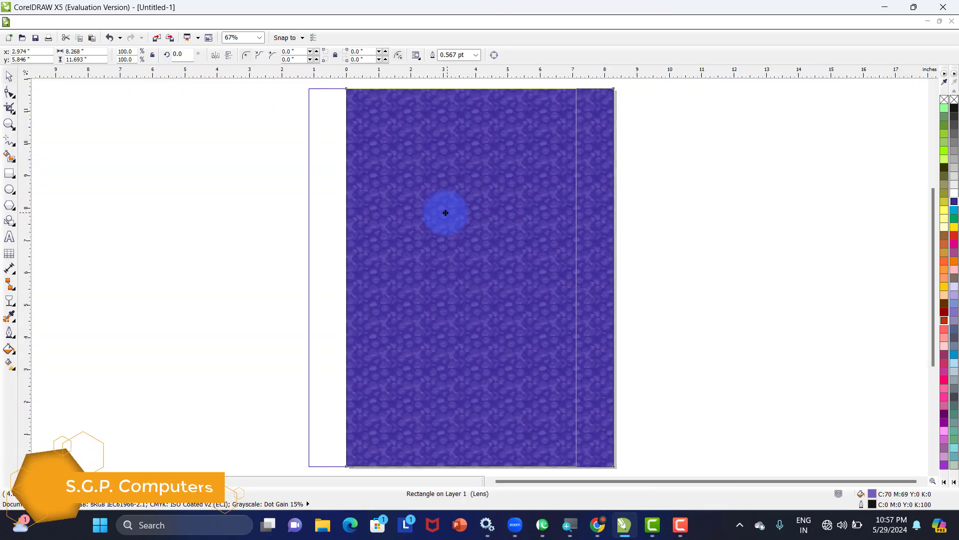
left_click(591, 212)
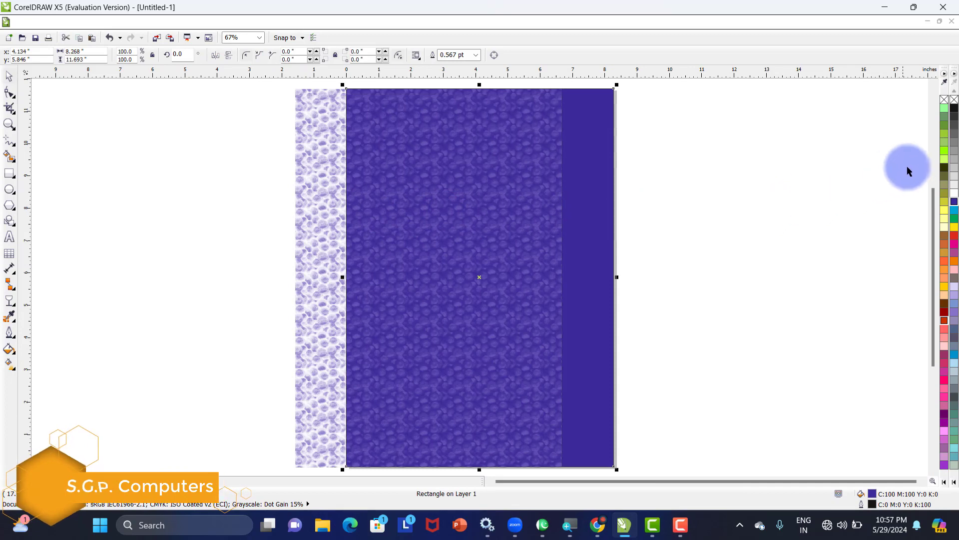
left_click_drag(944, 173, 946, 180)
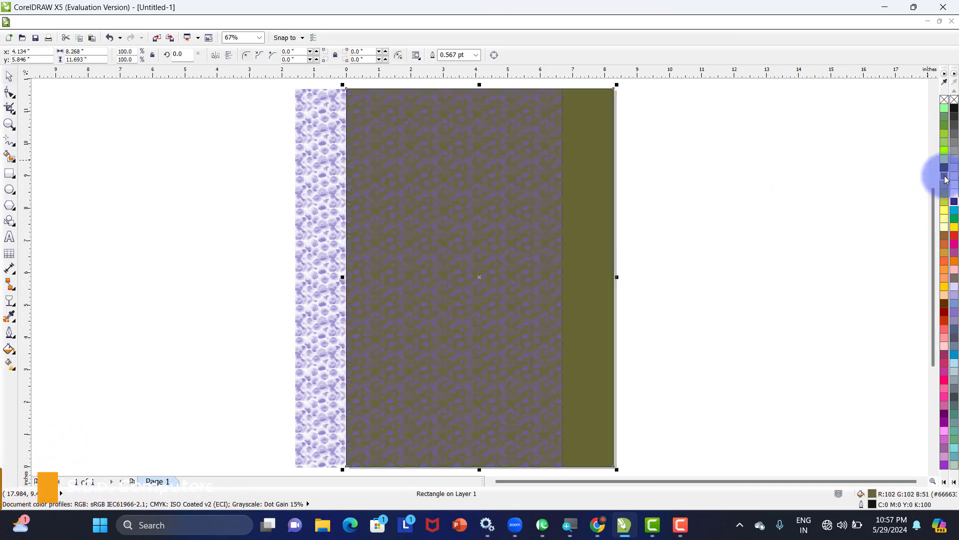
- Fill the bitmap-patterned rectangle with lighter olive R191 G191 B88 and center it on the page
left_click(526, 229)
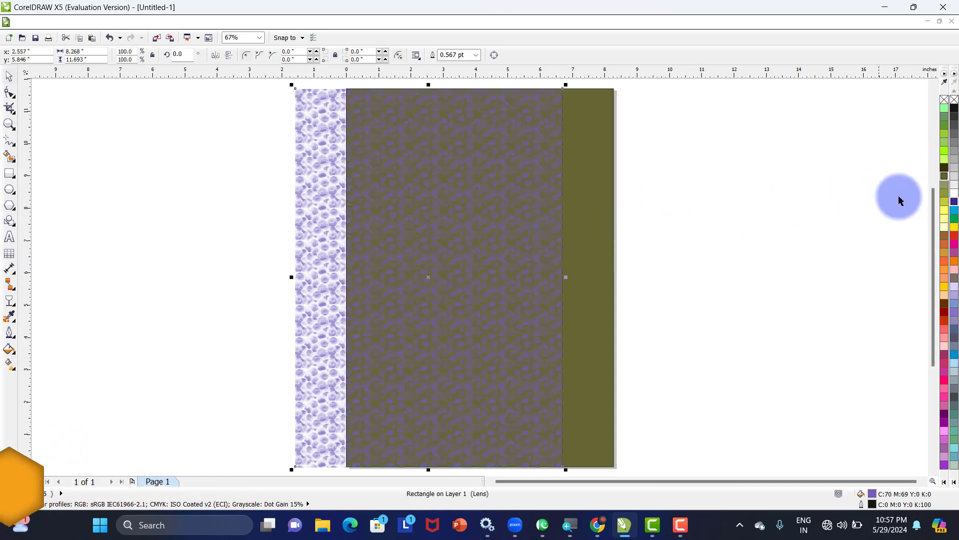
left_click(942, 172)
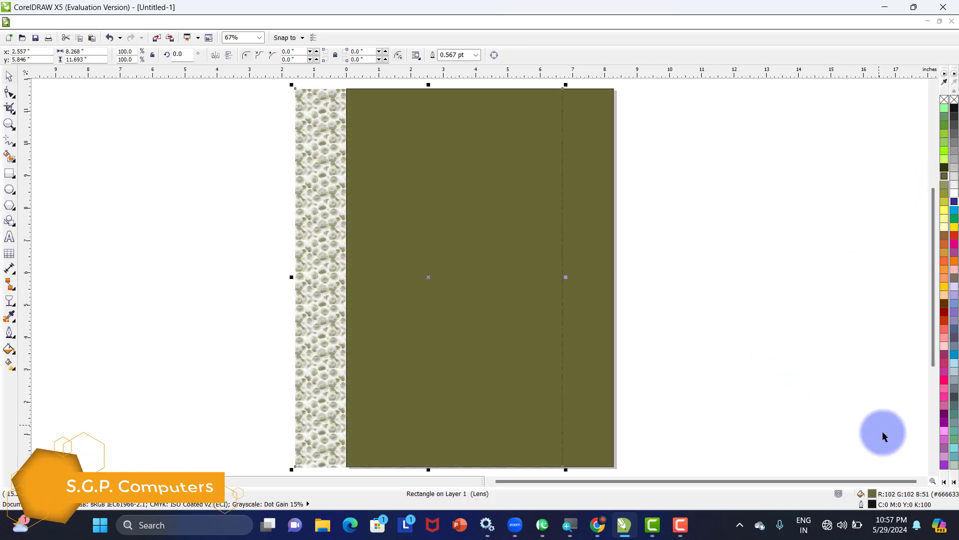
double_click(878, 497)
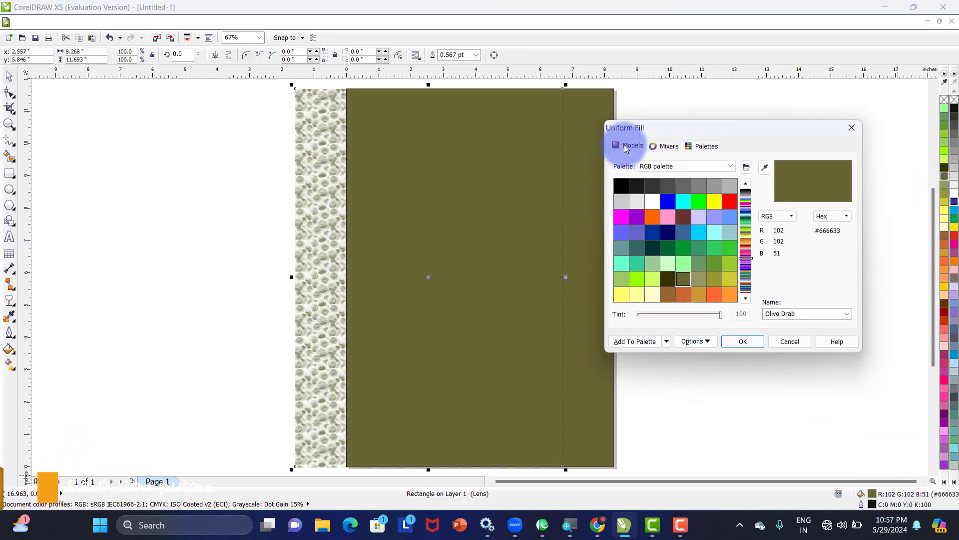
left_click(629, 146)
left_click_drag(677, 254, 682, 217)
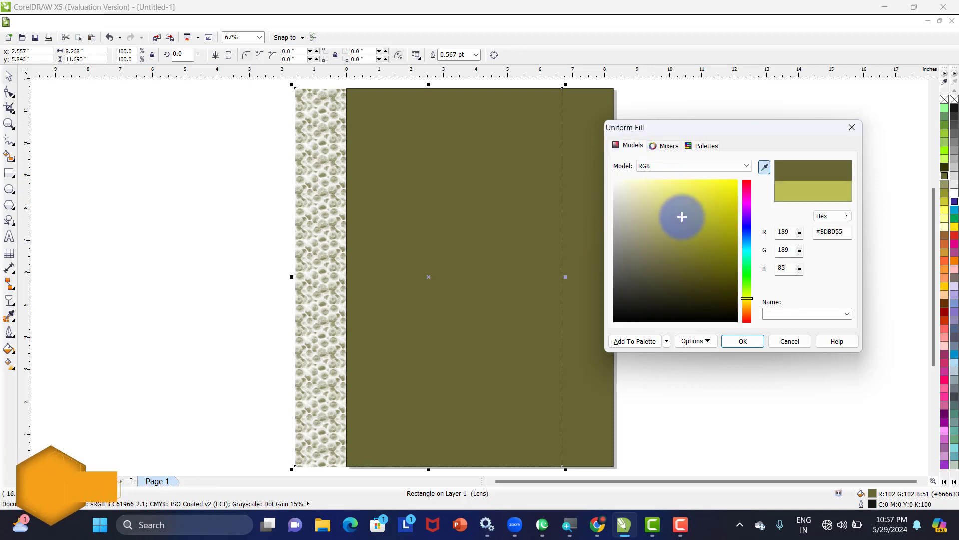
left_click(741, 343)
key("p")
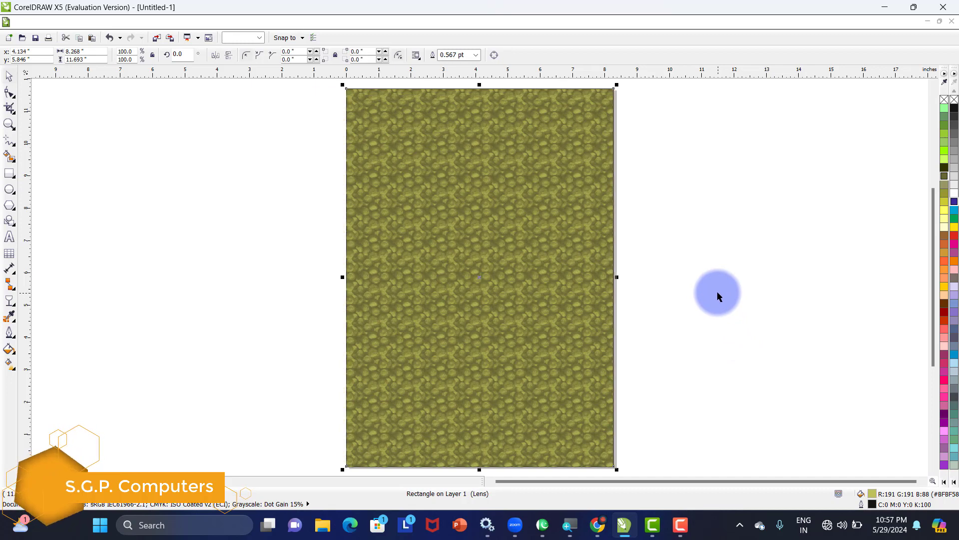
scroll(508, 179, "up", 3)
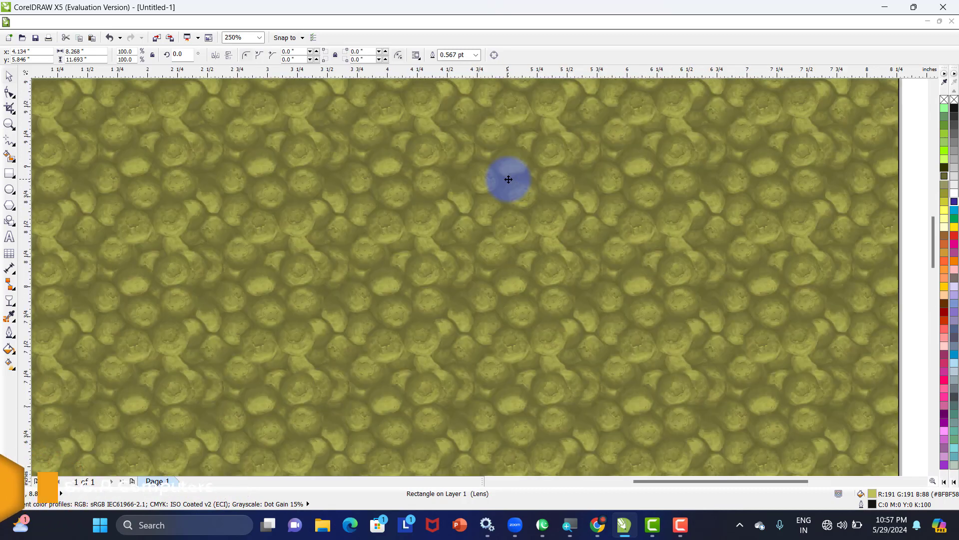
scroll(508, 179, "down", 3)
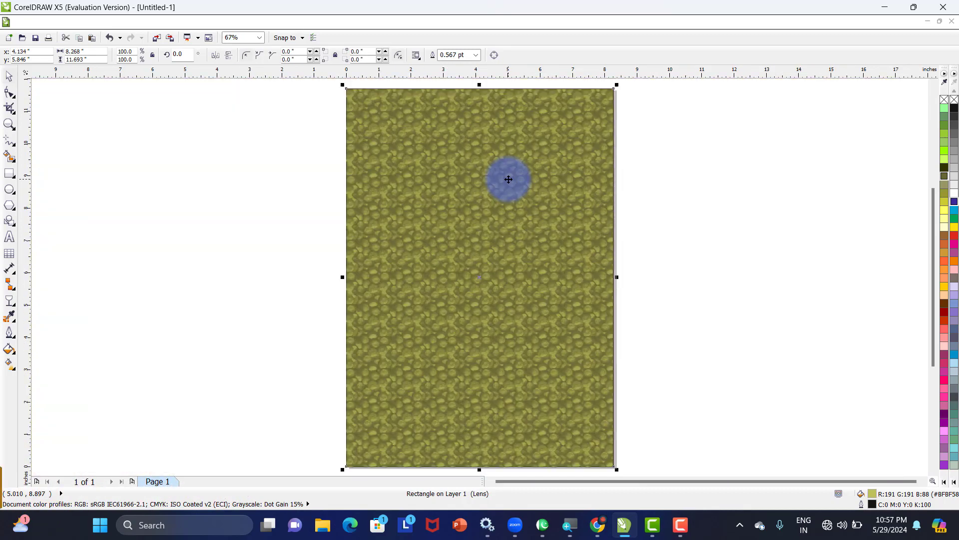
- Browse the bitmap transparency patterns and look through the Tiles and Desktop folders for other images to import as a pattern
left_click(12, 311)
left_click(55, 393)
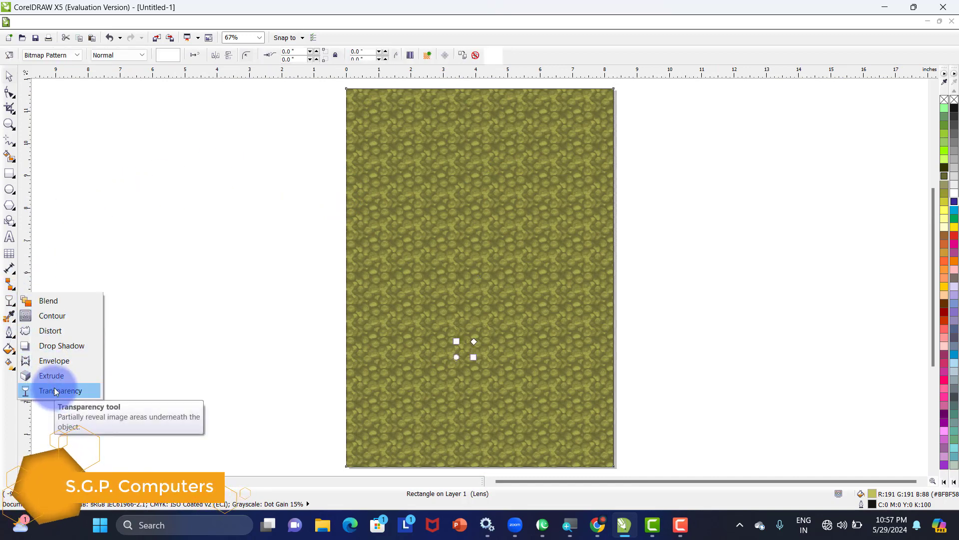
left_click(174, 56)
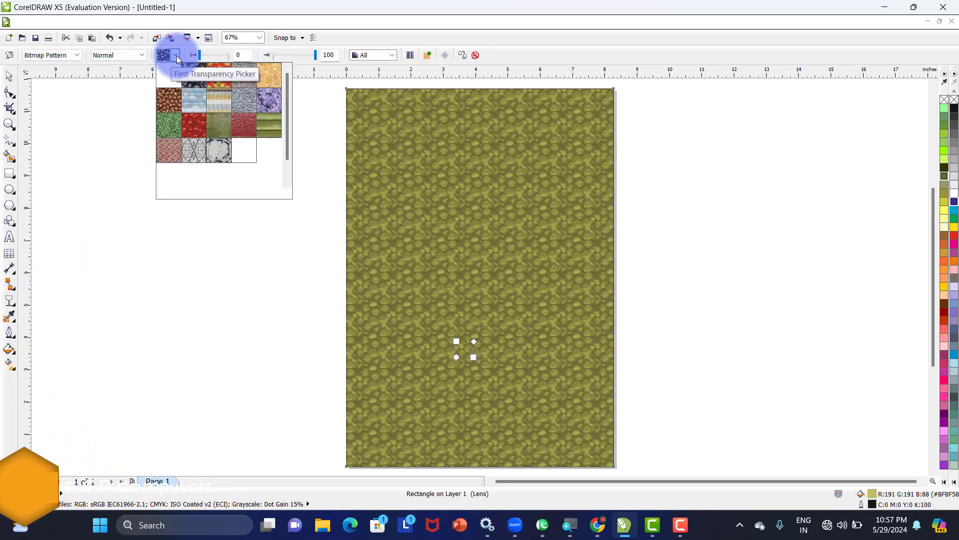
left_click_drag(285, 142, 286, 169)
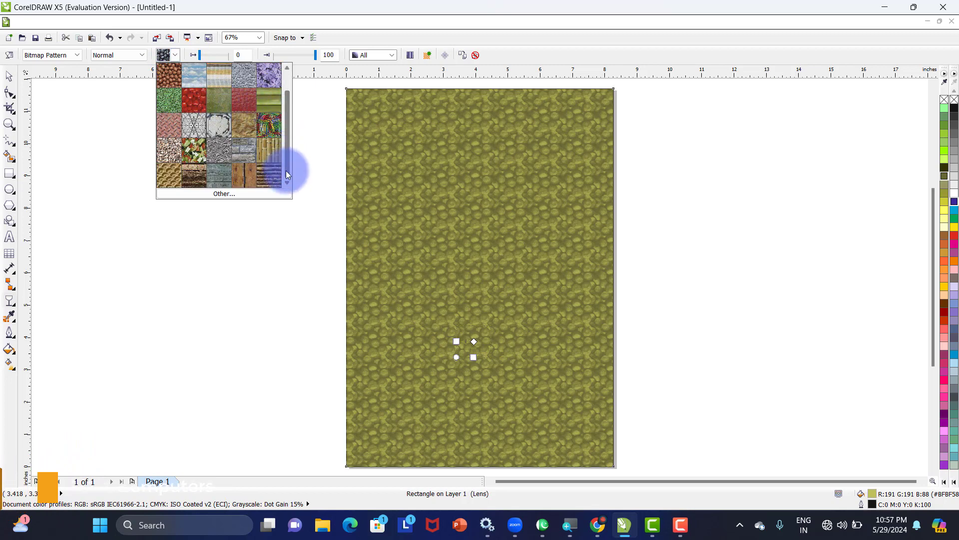
left_click(220, 197)
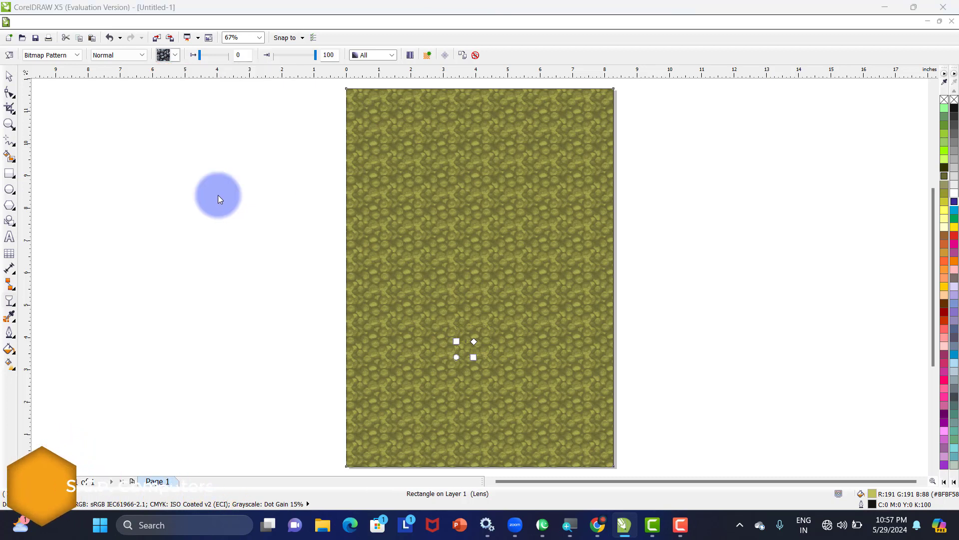
left_click_drag(414, 152, 324, 109)
left_click(190, 271)
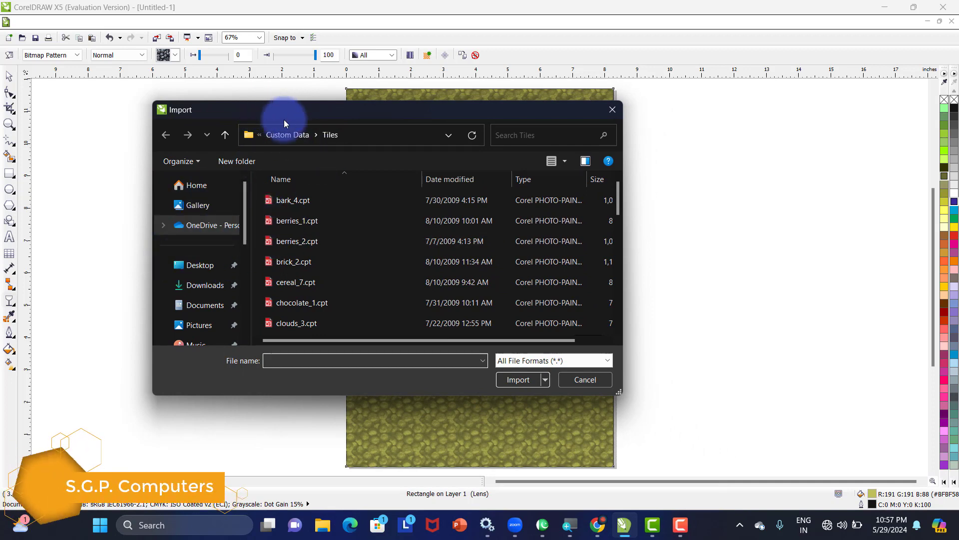
left_click(197, 271)
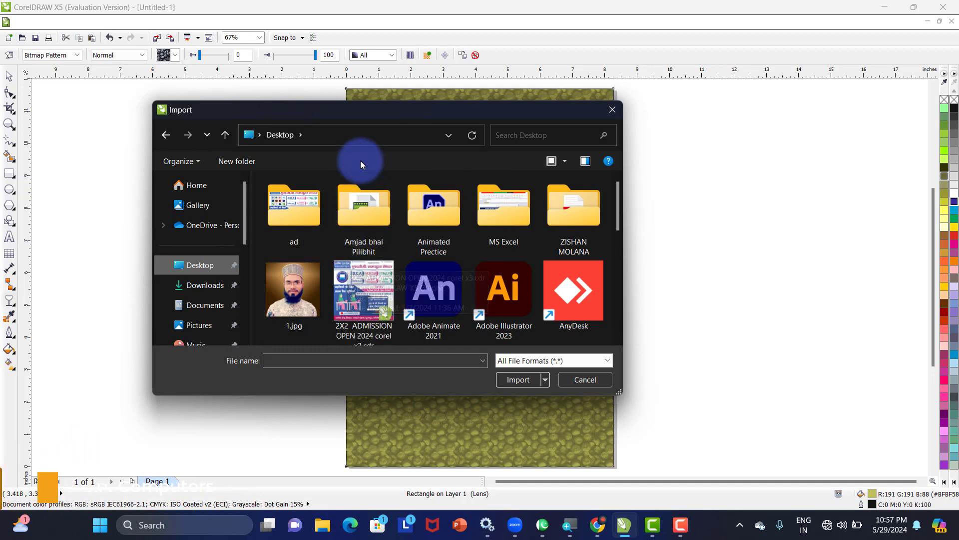
left_click(612, 109)
left_click(177, 57)
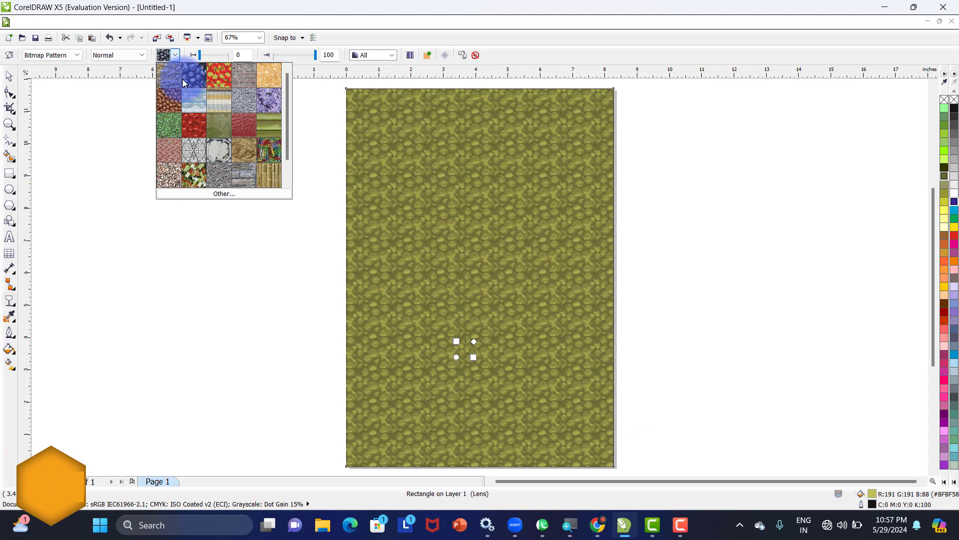
left_click(225, 196)
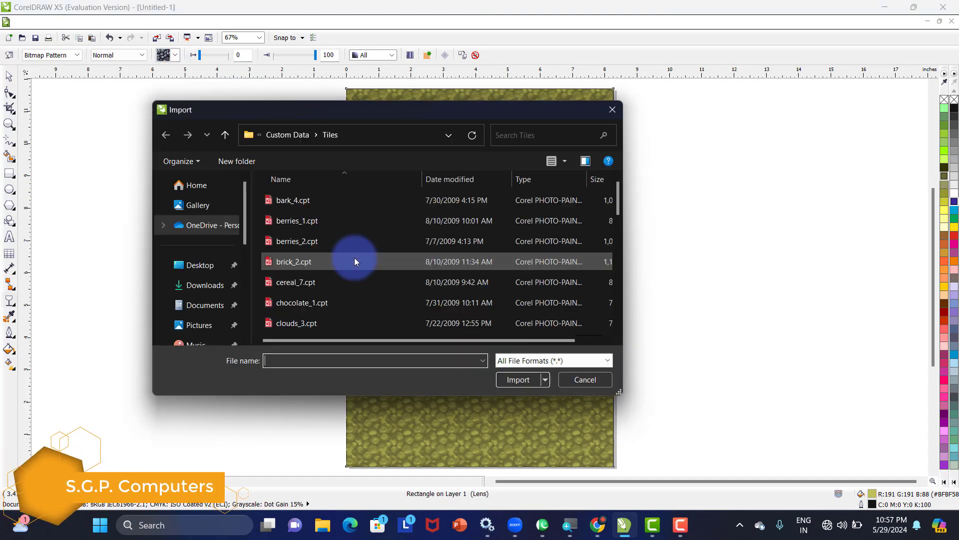
left_click(194, 268)
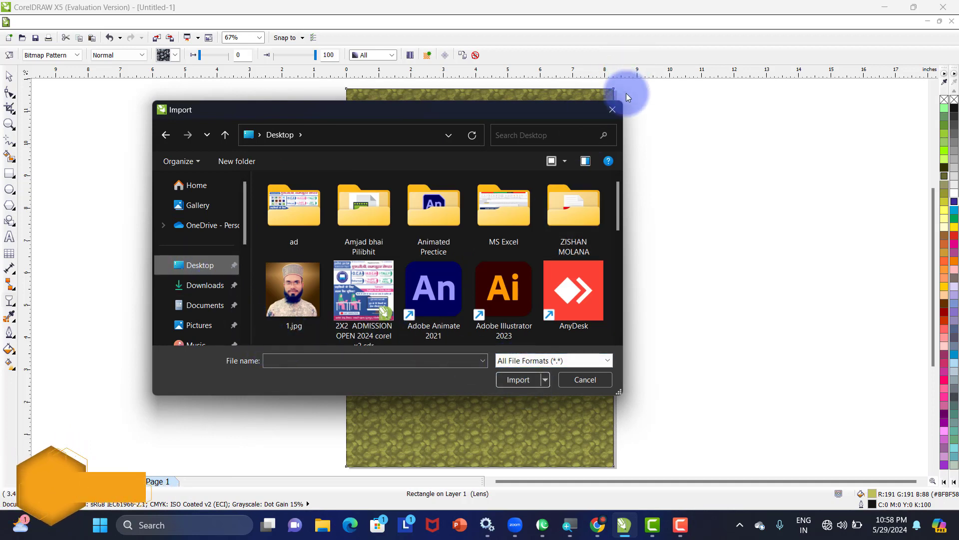
left_click(613, 110)
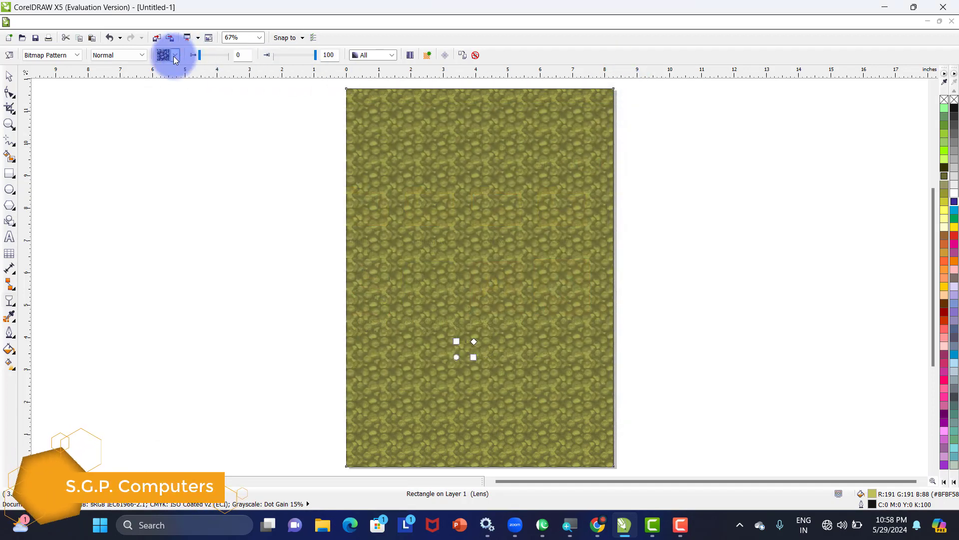
- Change the rectangle's bitmap transparency to the gray grass-like pattern
left_click(175, 56)
scroll(272, 163, "down", 1)
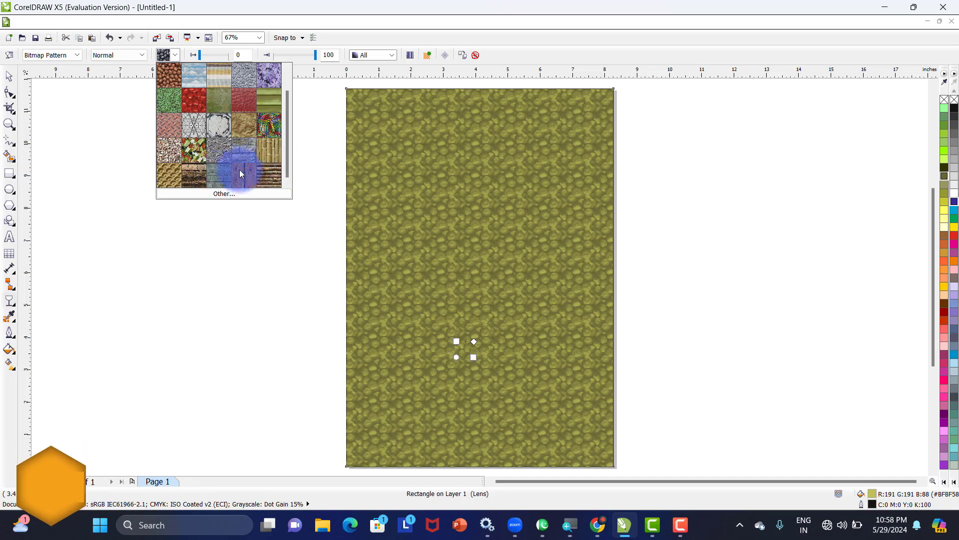
left_click(224, 155)
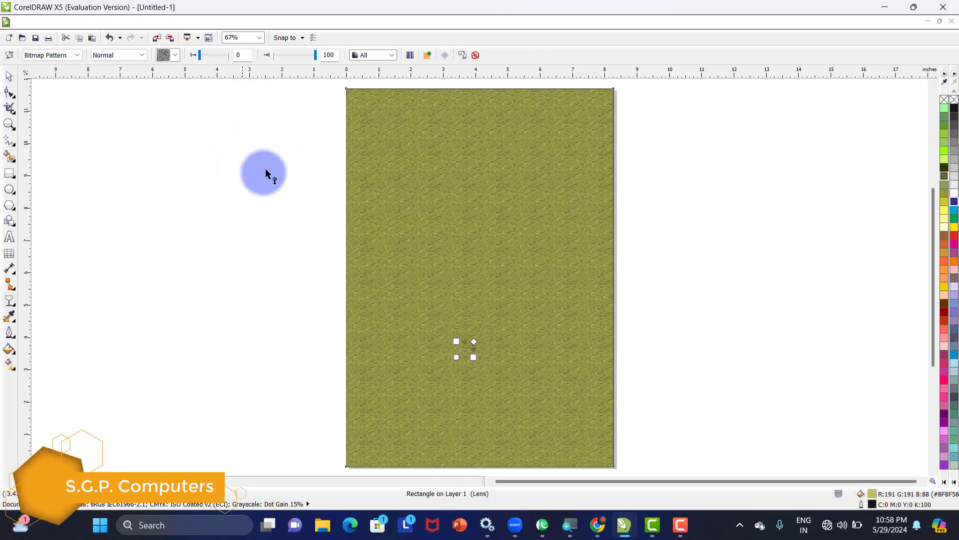
scroll(468, 135, "up", 2)
scroll(468, 135, "up", 2)
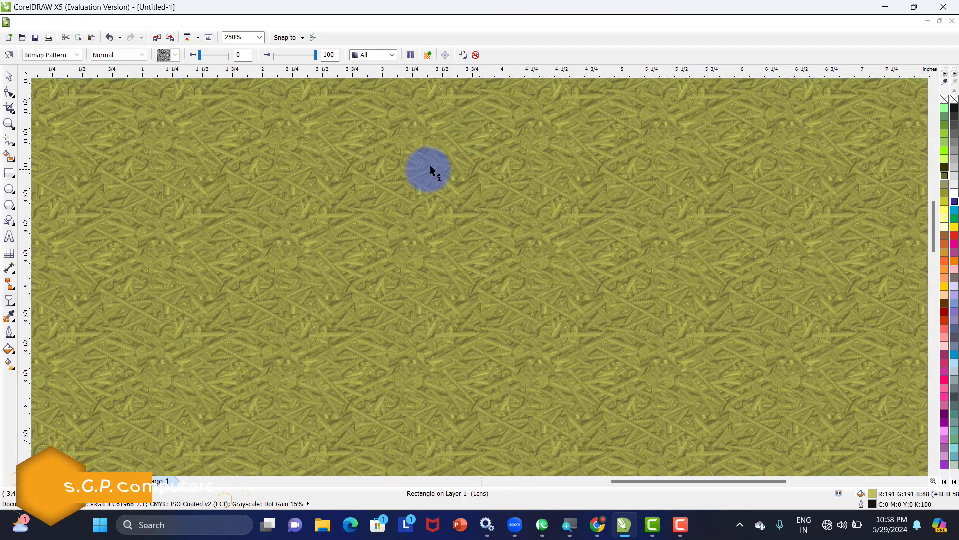
scroll(430, 171, "down", 2)
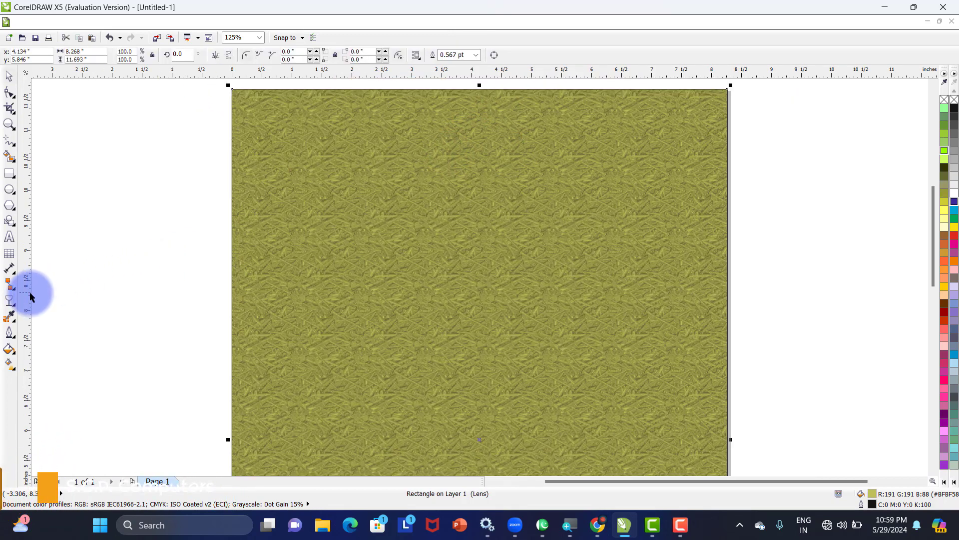
left_click(10, 305)
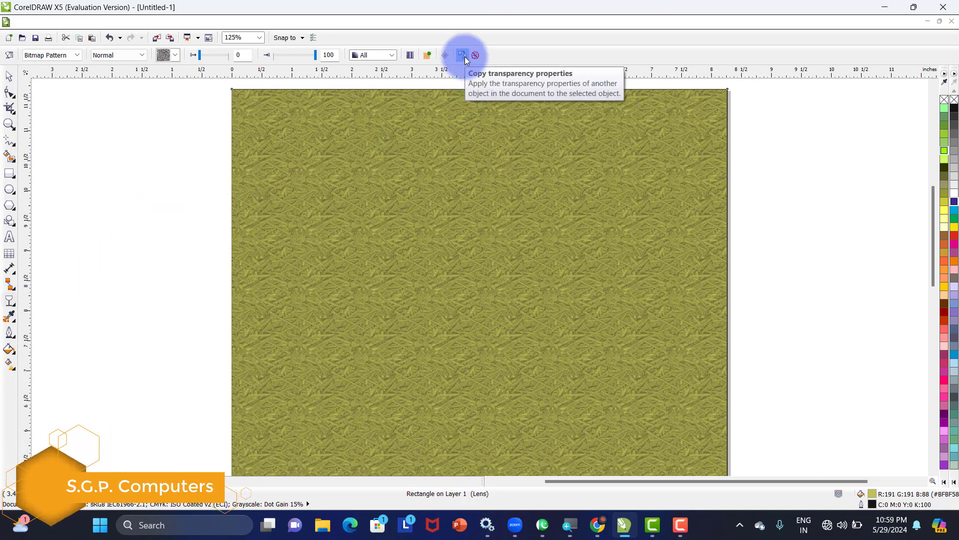
scroll(367, 163, "down", 2)
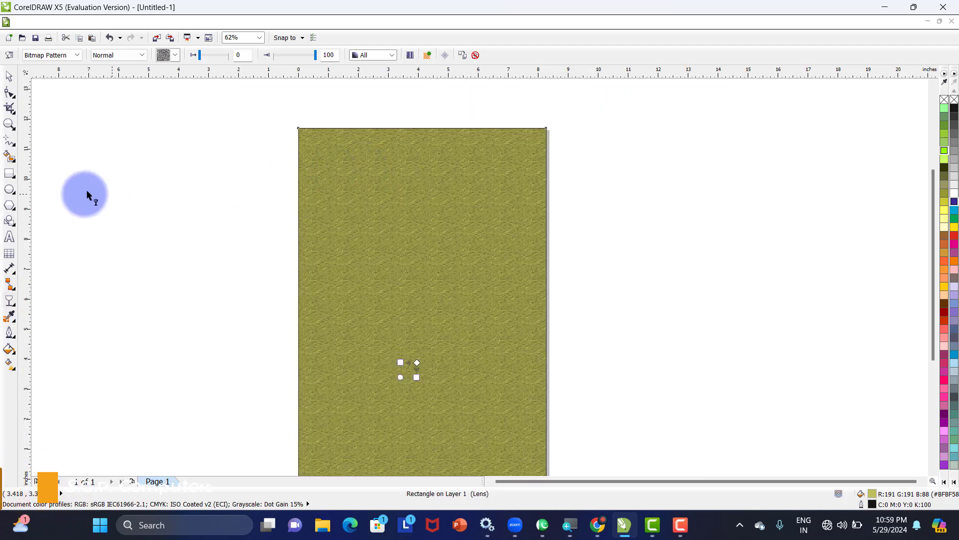
left_click(10, 78)
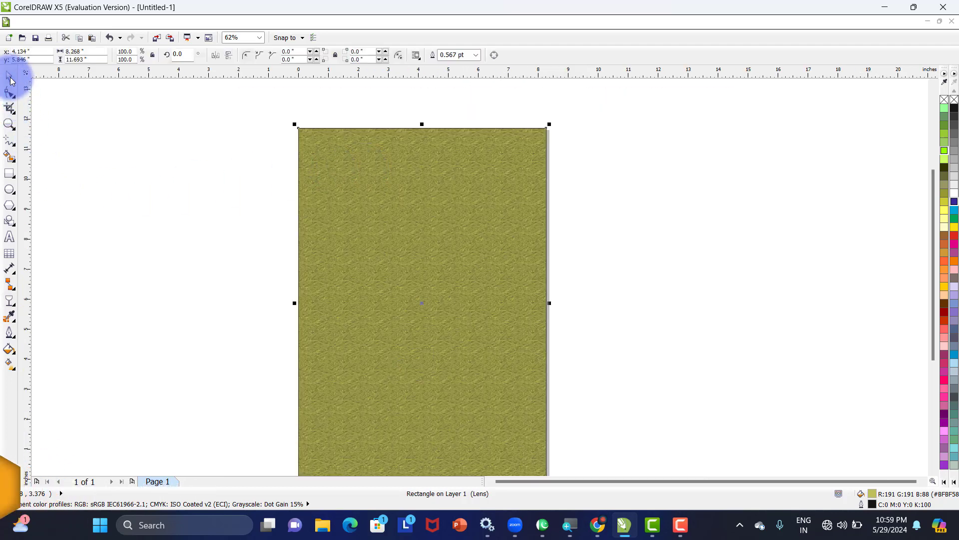
- Draw a rectangle about 5.38 by 6.45 inches to the right of the page and fill it yellow R255 G255 B102
left_click(9, 175)
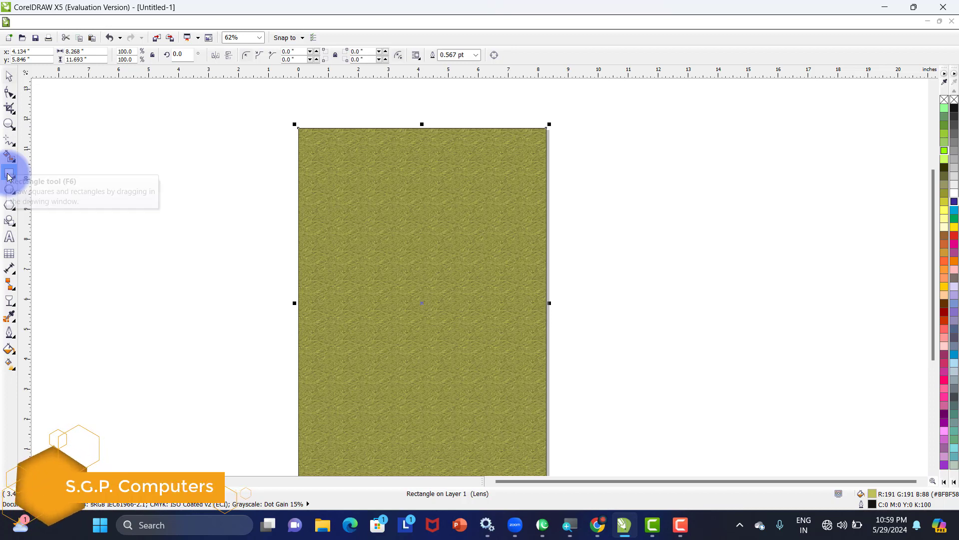
left_click_drag(616, 136, 778, 330)
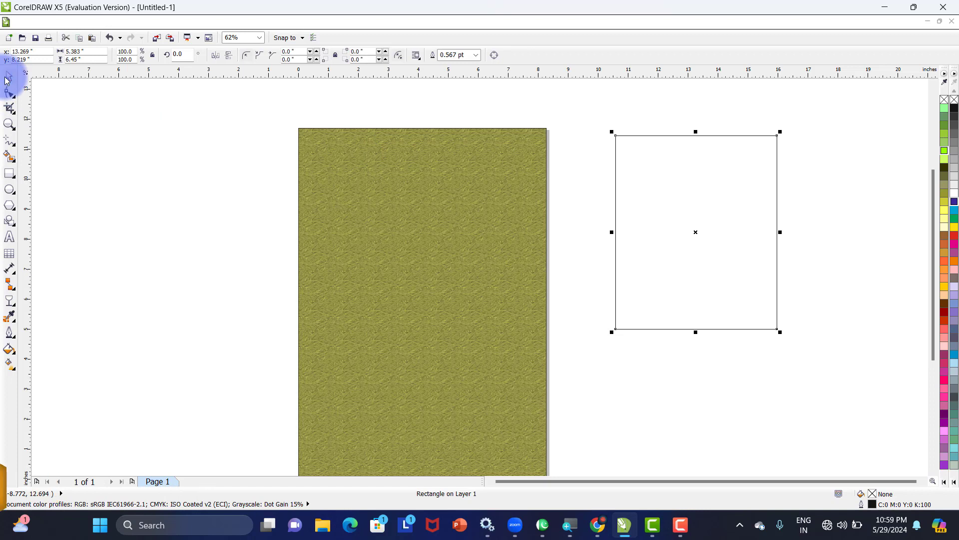
left_click(948, 154)
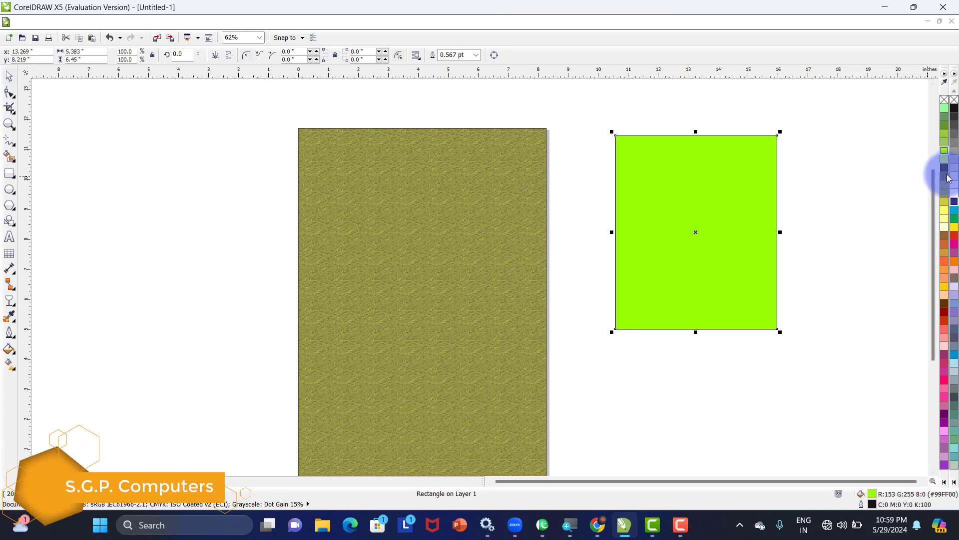
left_click(944, 210)
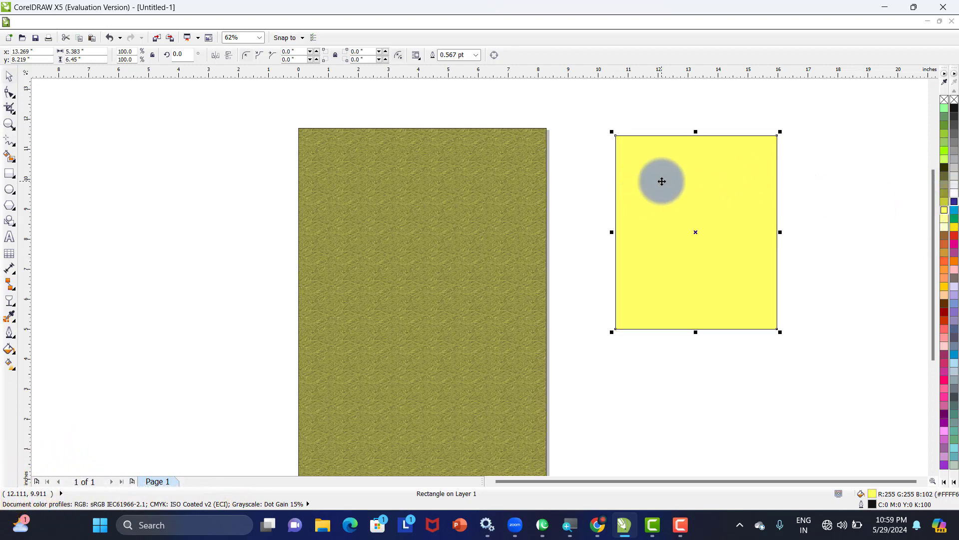
- Copy the olive rectangle's bitmap pattern transparency onto the yellow rectangle using the Transparency tool
left_click(484, 200)
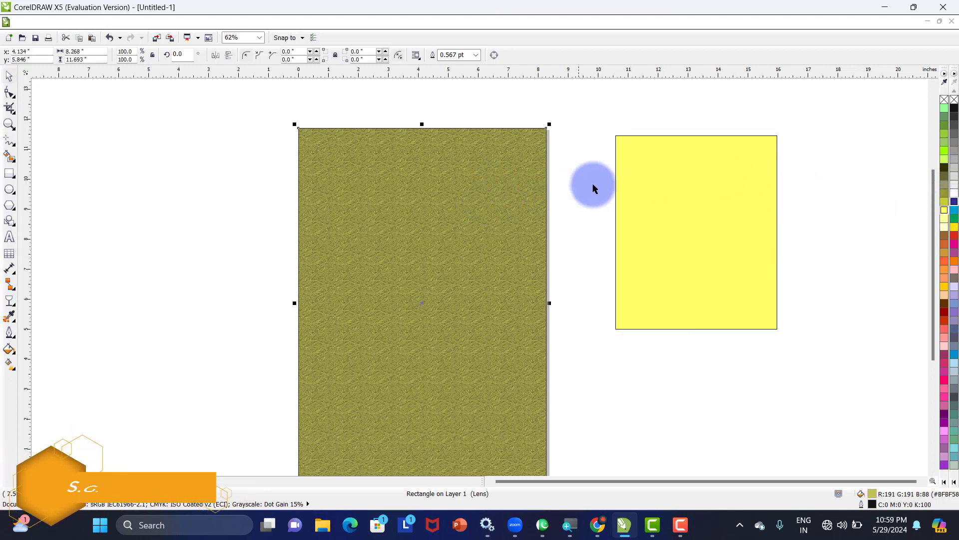
scroll(651, 175, "up", 1)
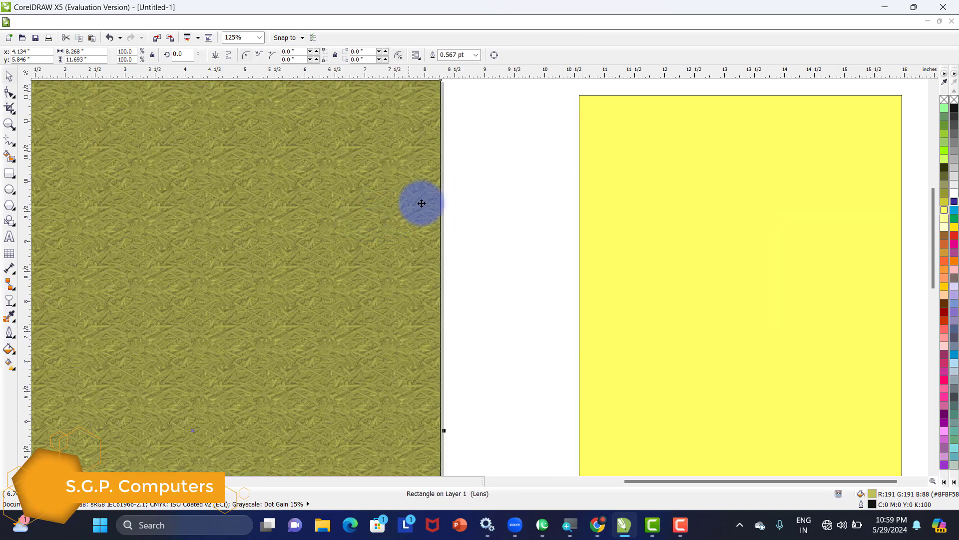
left_click(652, 177)
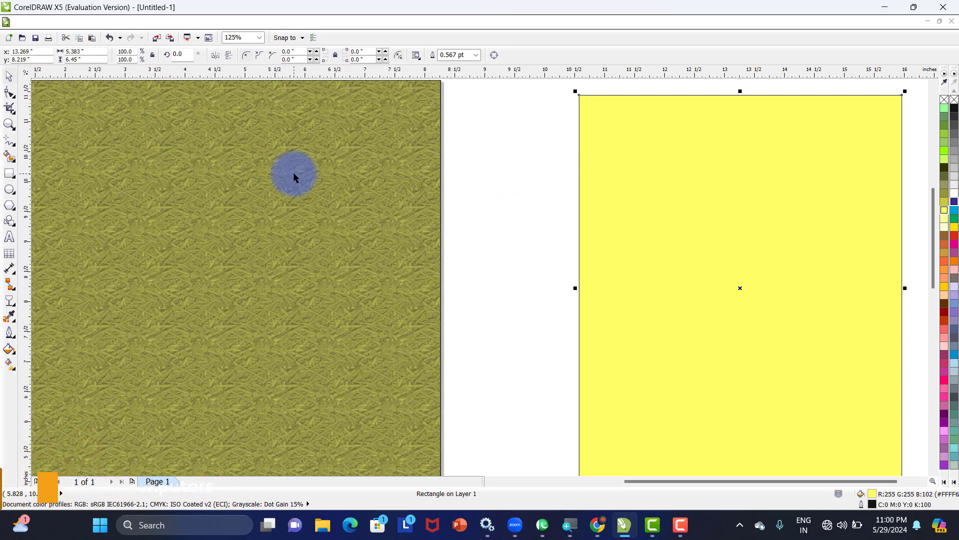
left_click(9, 302)
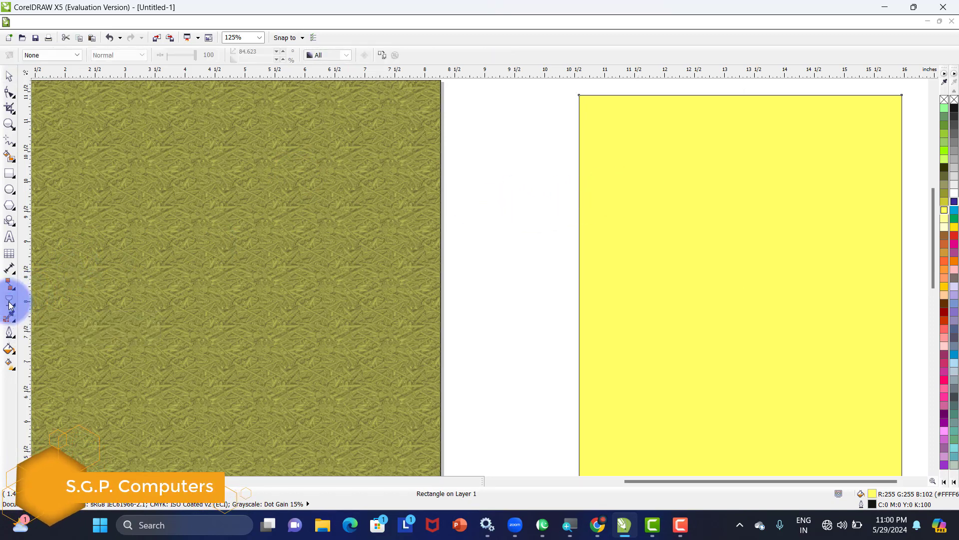
left_click(381, 56)
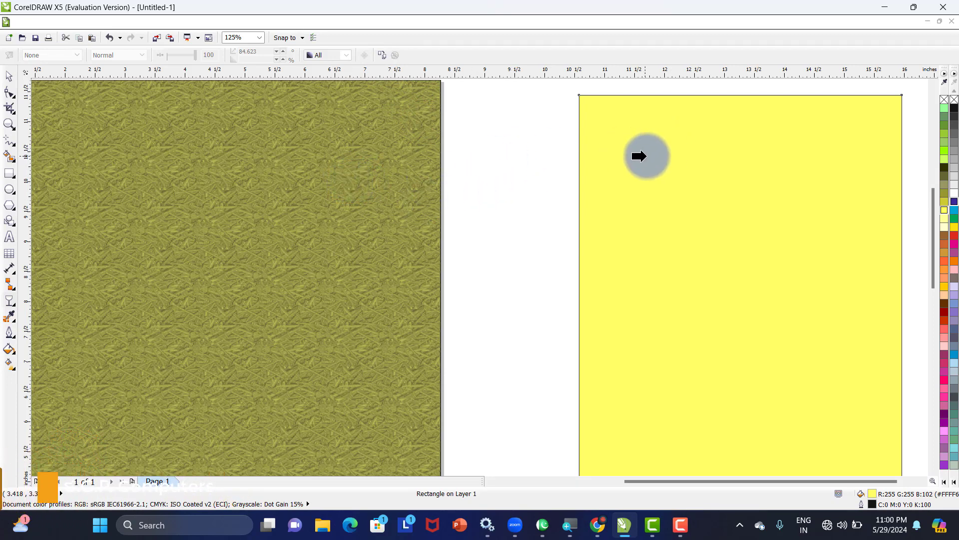
left_click(383, 186)
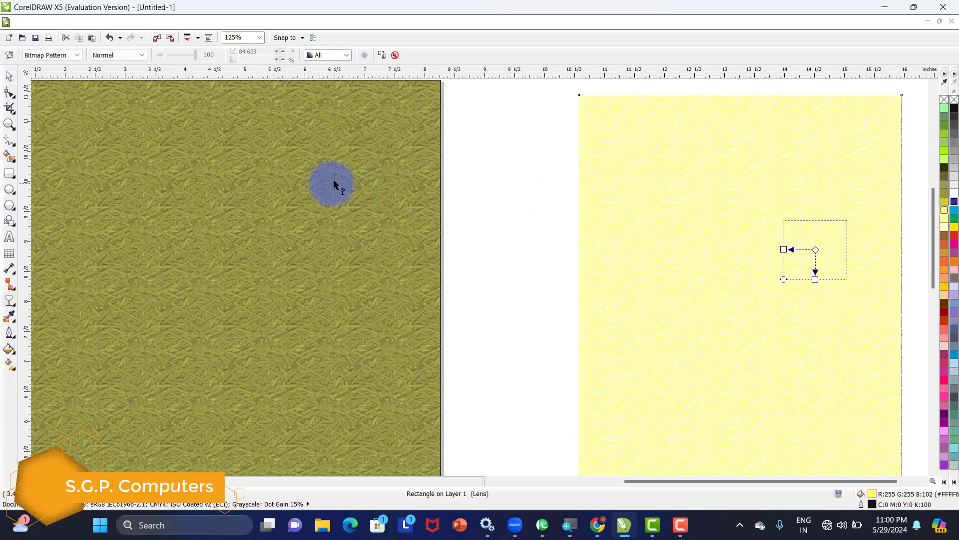
- Try green, cyan, red and light pink fills on the new patterned rectangle, ending with orange C0 M60 Y100 K0
left_click(9, 76)
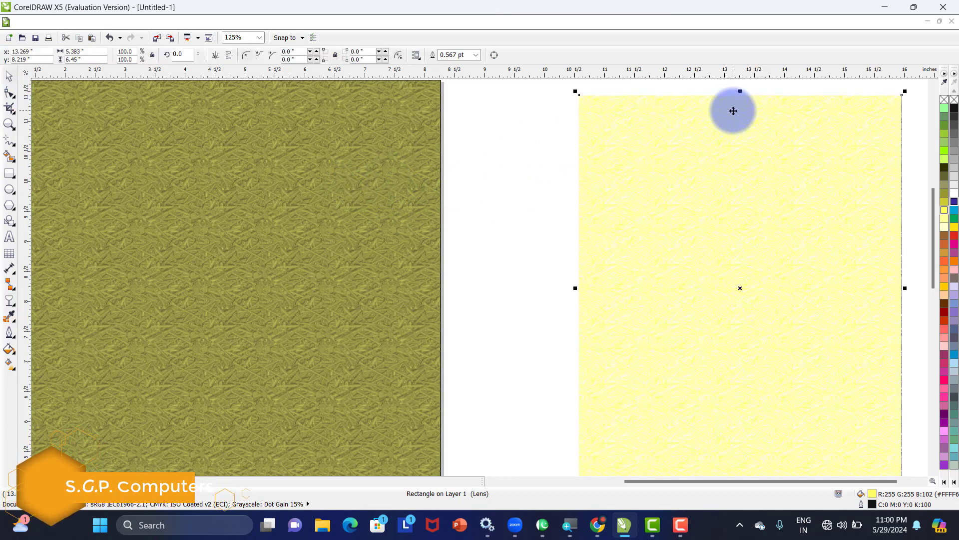
scroll(733, 111, "up", 4)
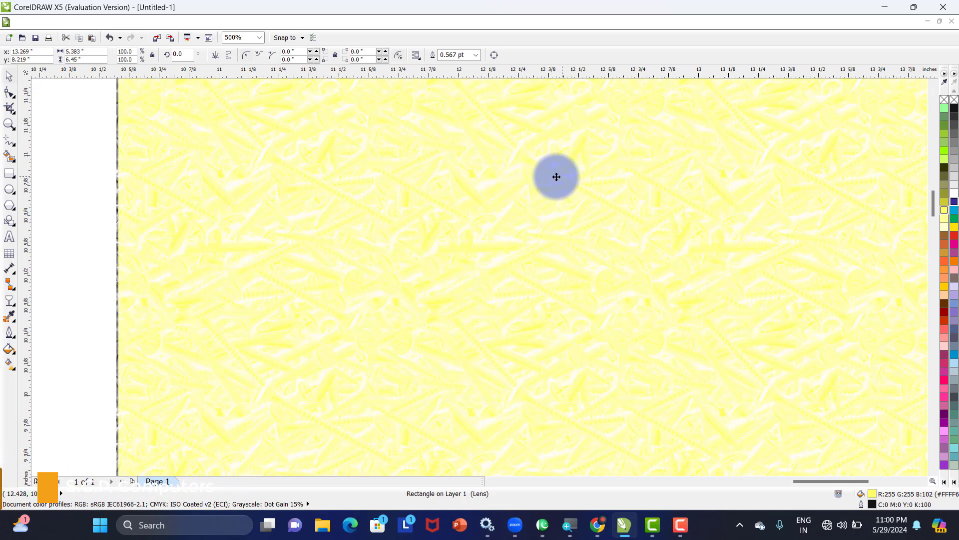
scroll(733, 158, "down", 2)
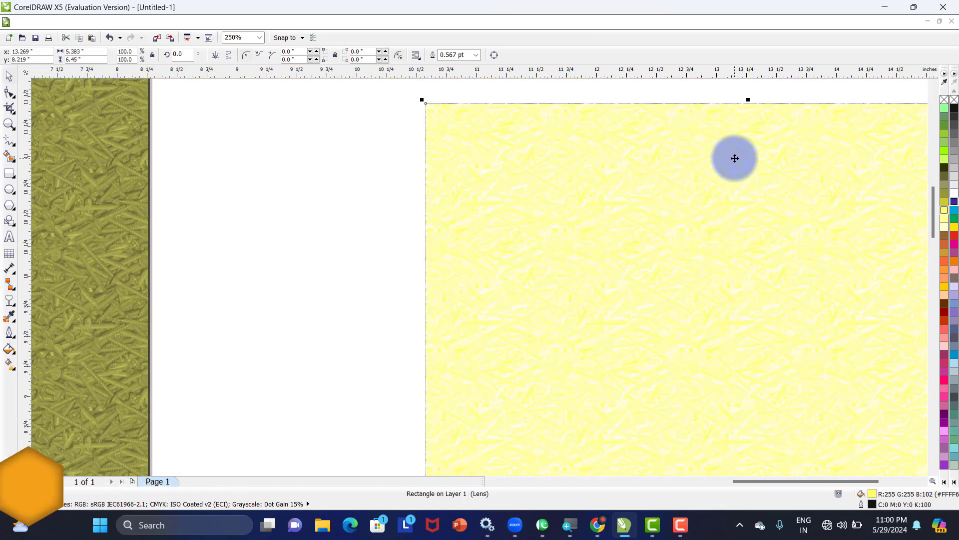
scroll(734, 158, "up", 2)
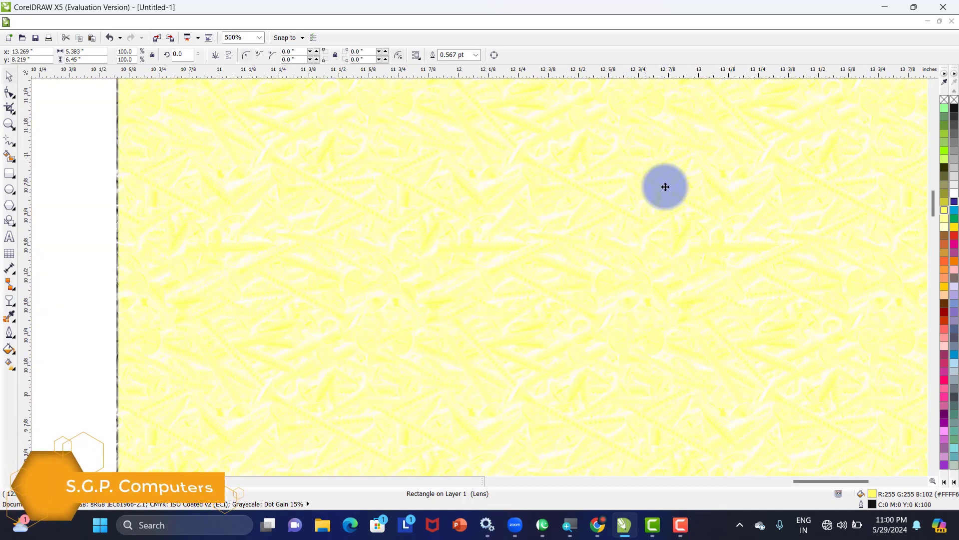
left_click(954, 222)
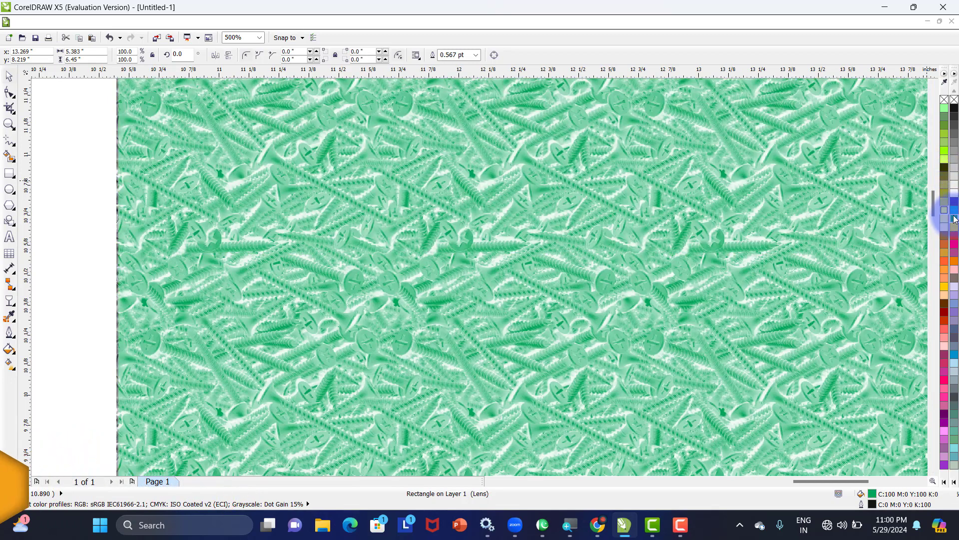
left_click(954, 209)
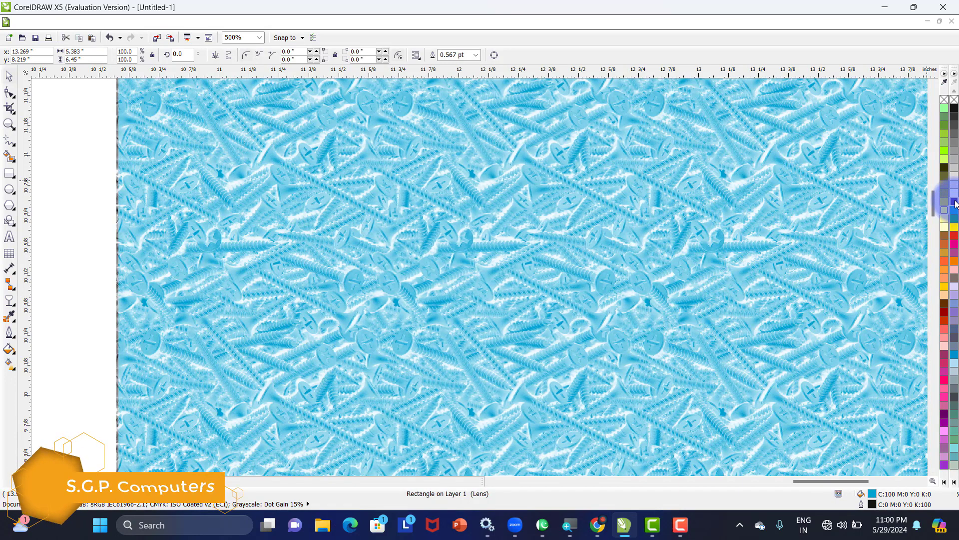
left_click(955, 220)
left_click(955, 236)
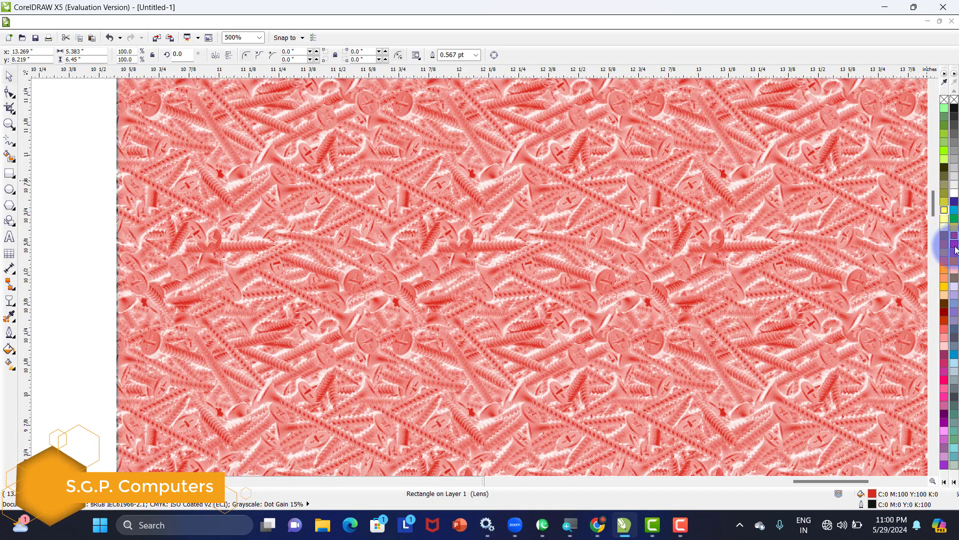
left_click(955, 252)
left_click(955, 266)
left_click(955, 269)
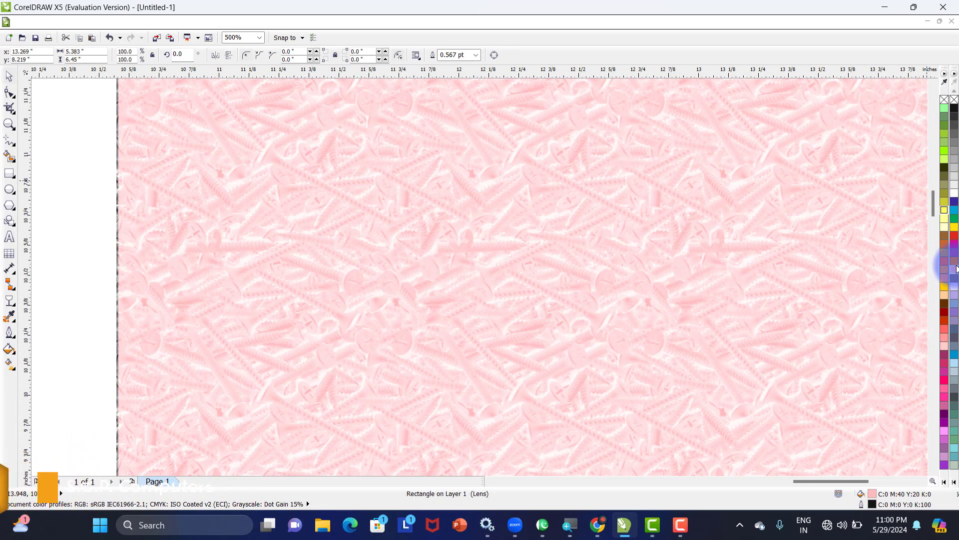
left_click(955, 261)
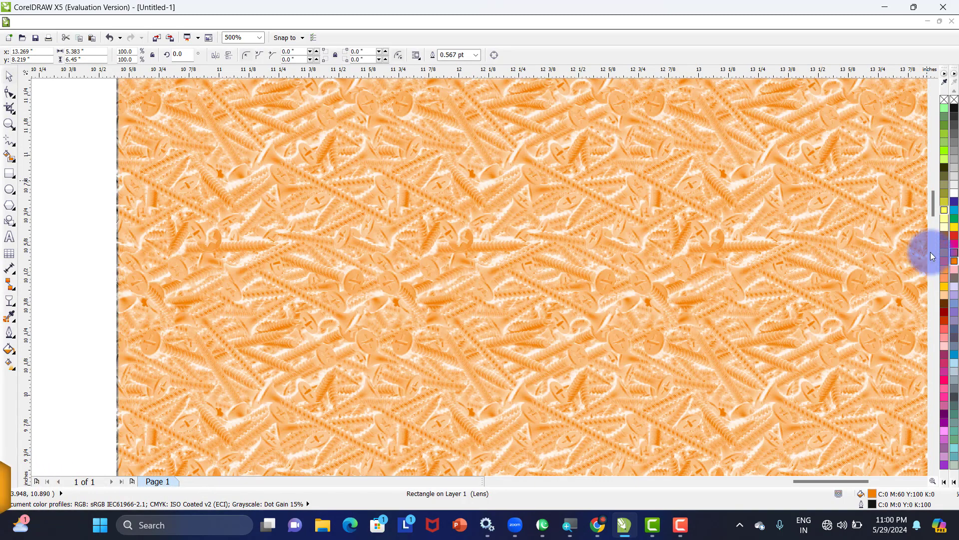